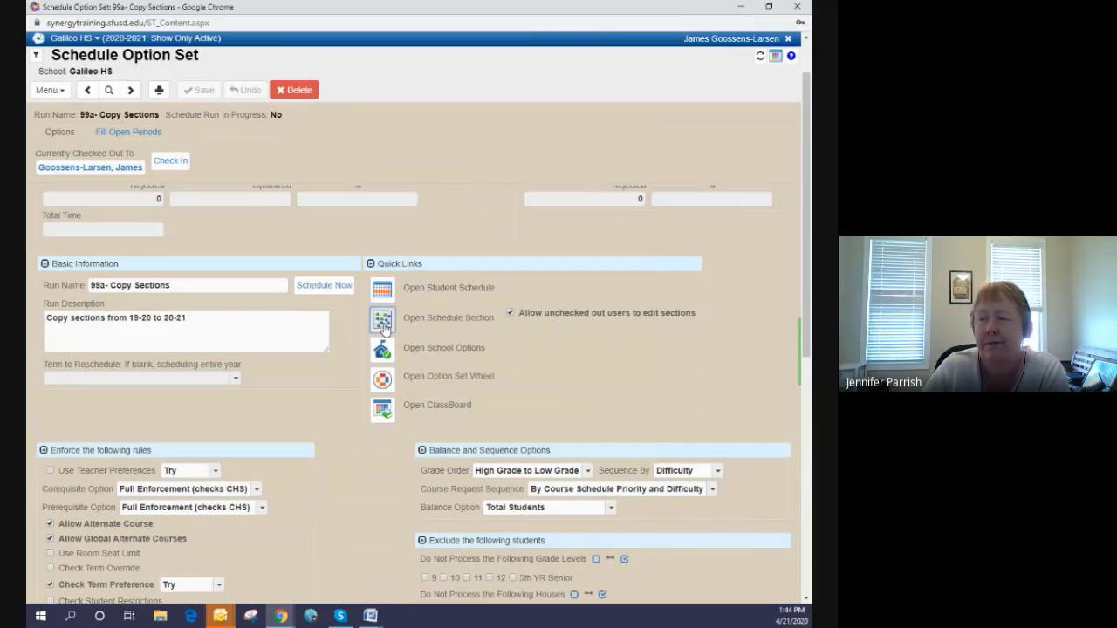
- Open the Schedule Section screen from the 99a- Copy Sections option set, maximize its window, and display the first section record
click(383, 323)
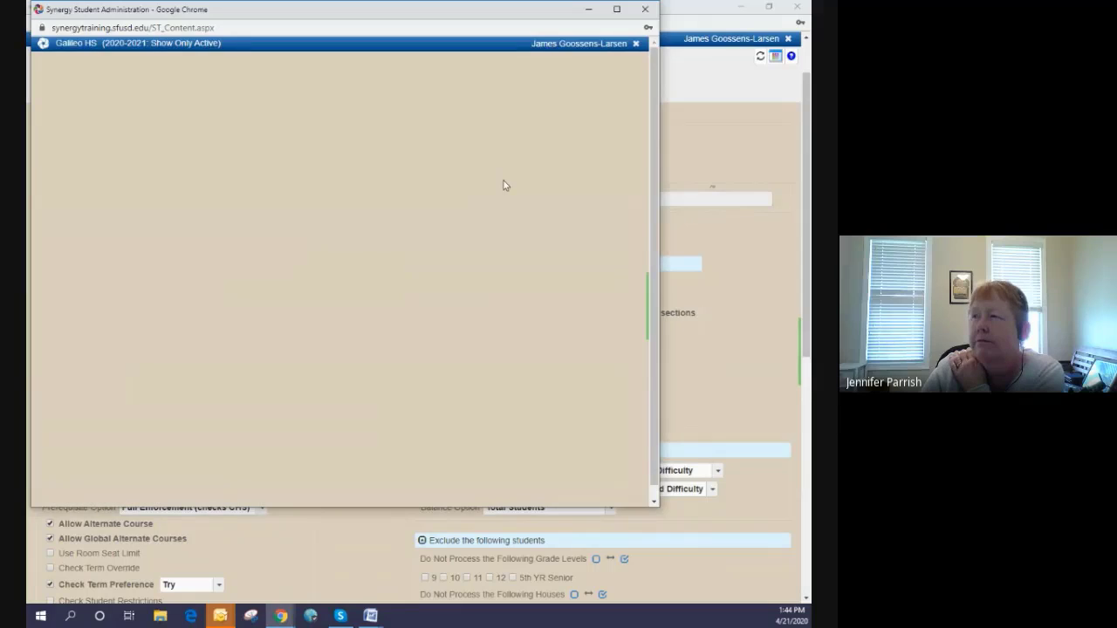
click(619, 10)
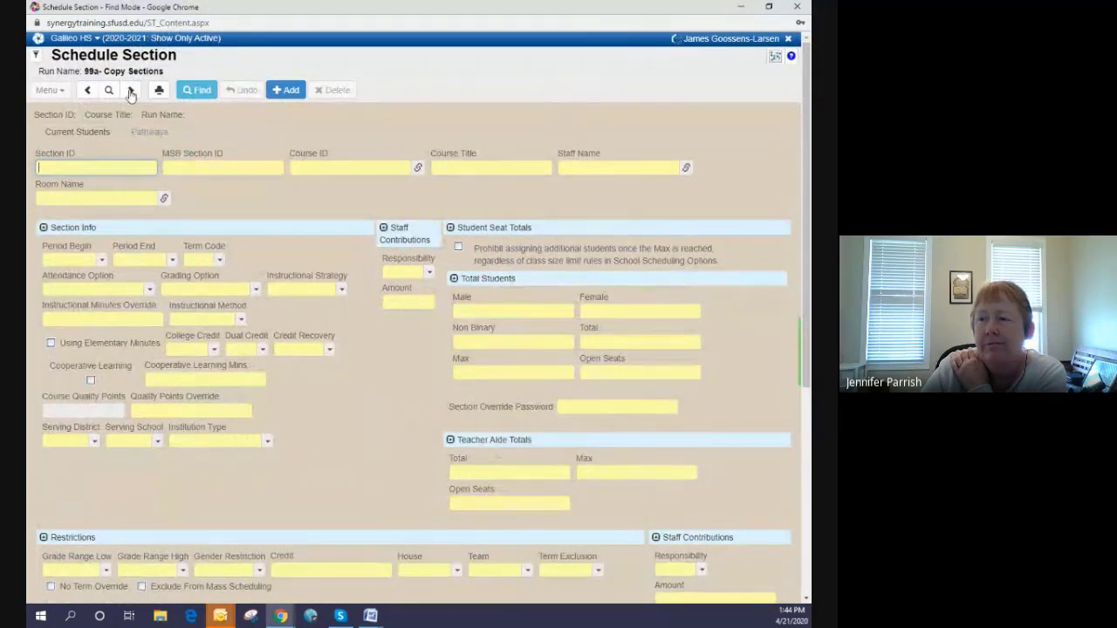
click(131, 91)
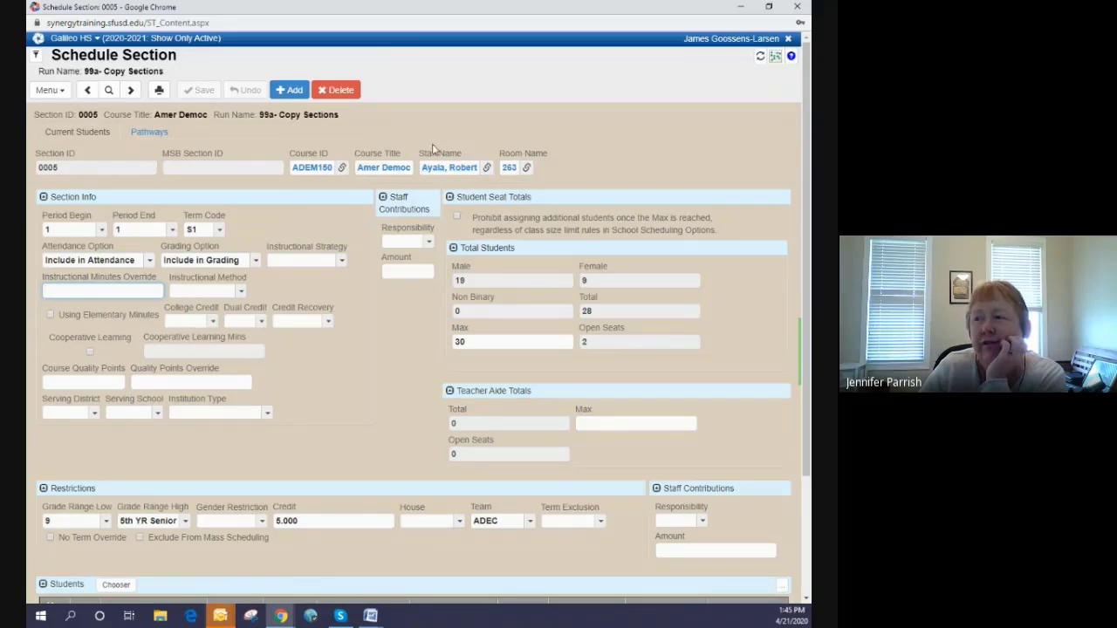
- Reassign section 0005 to a different staff member found by last name, and dismiss the section ID width error
click(487, 168)
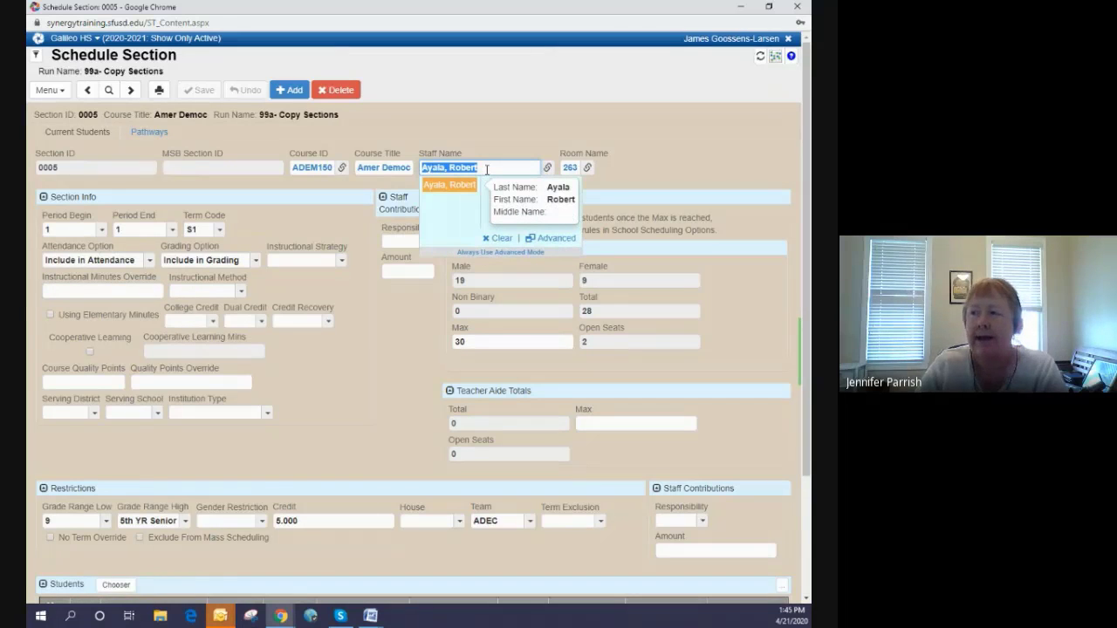
text(sm)
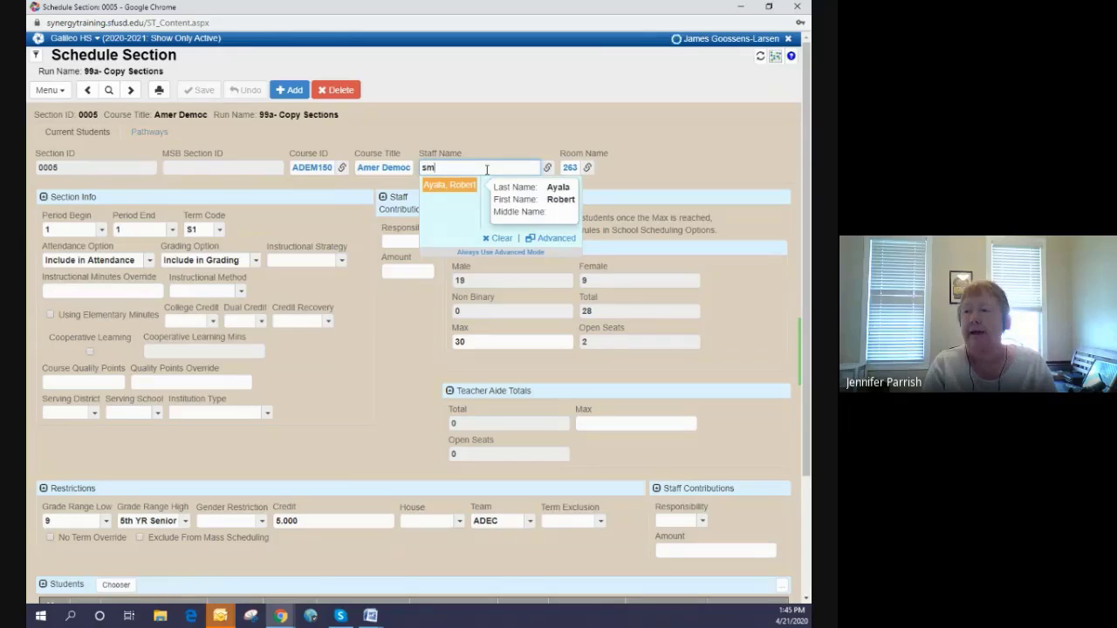
text(tth)
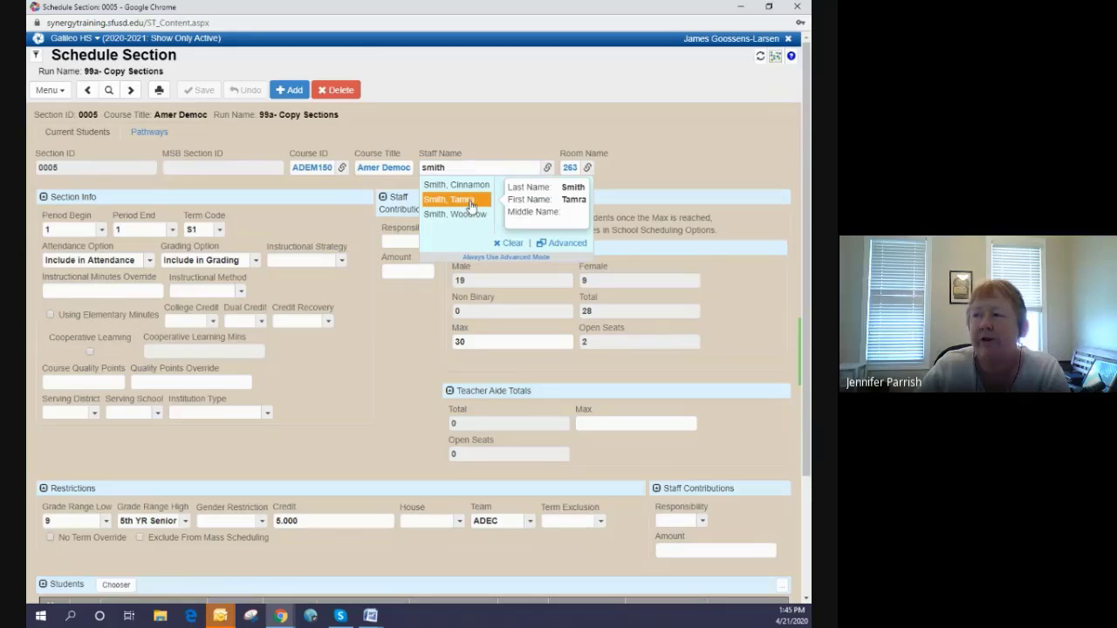
click(471, 203)
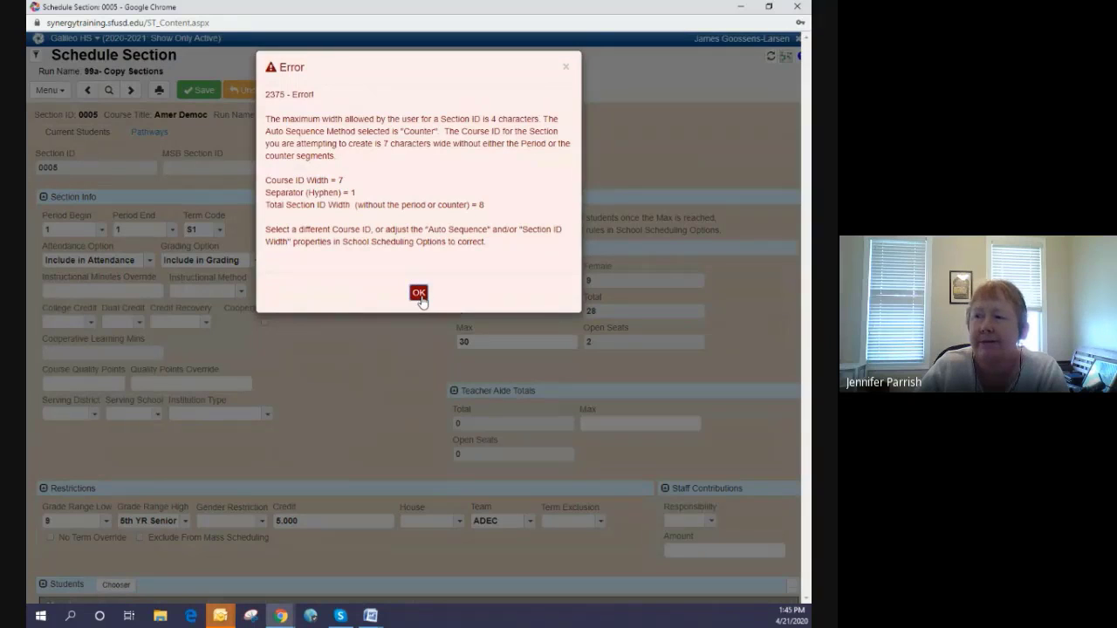
click(419, 293)
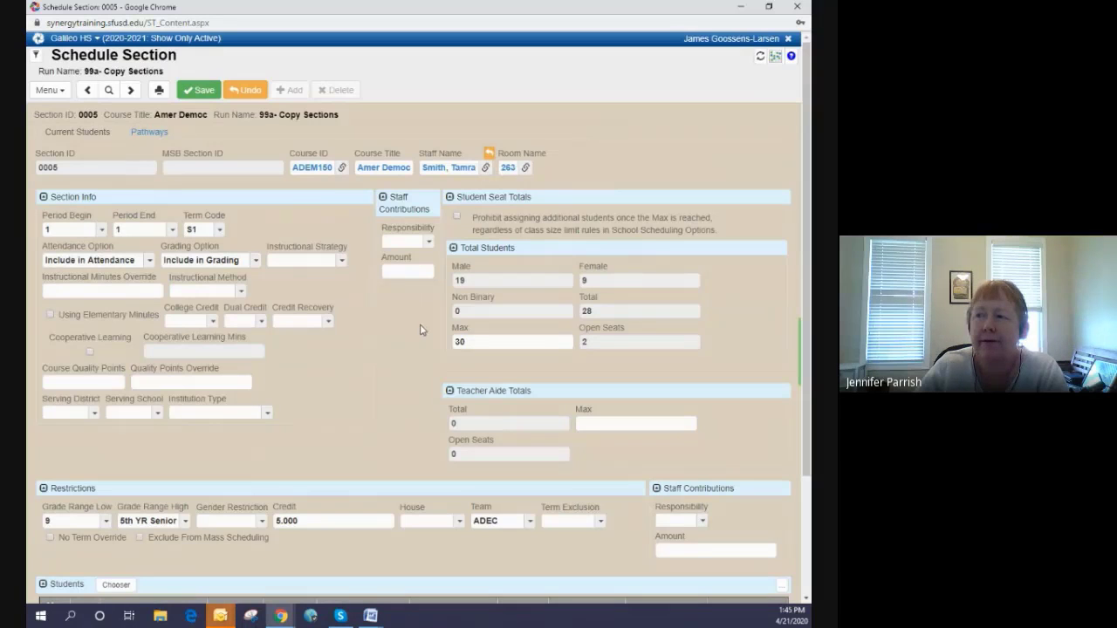
- Set the section's room to 251 and save the staff and room changes
click(526, 169)
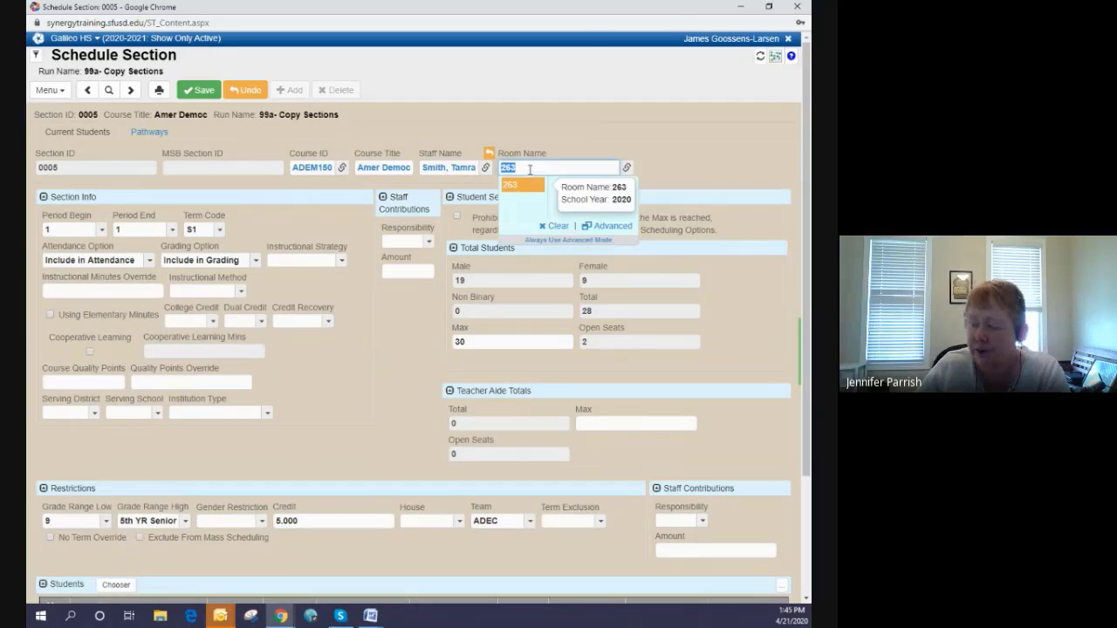
text(25)
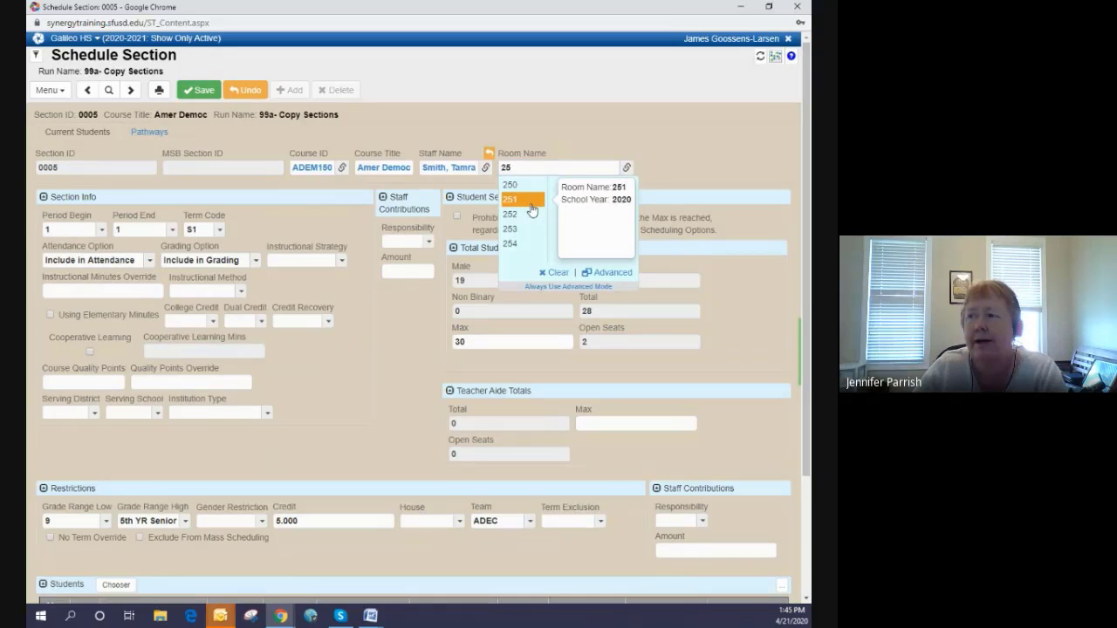
click(532, 211)
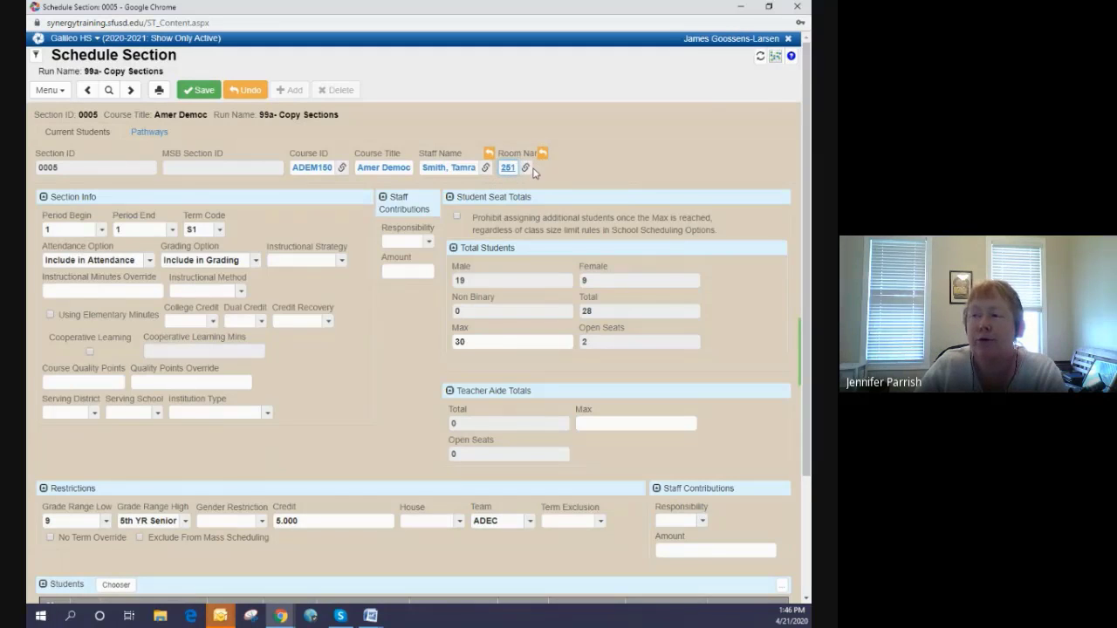
click(199, 90)
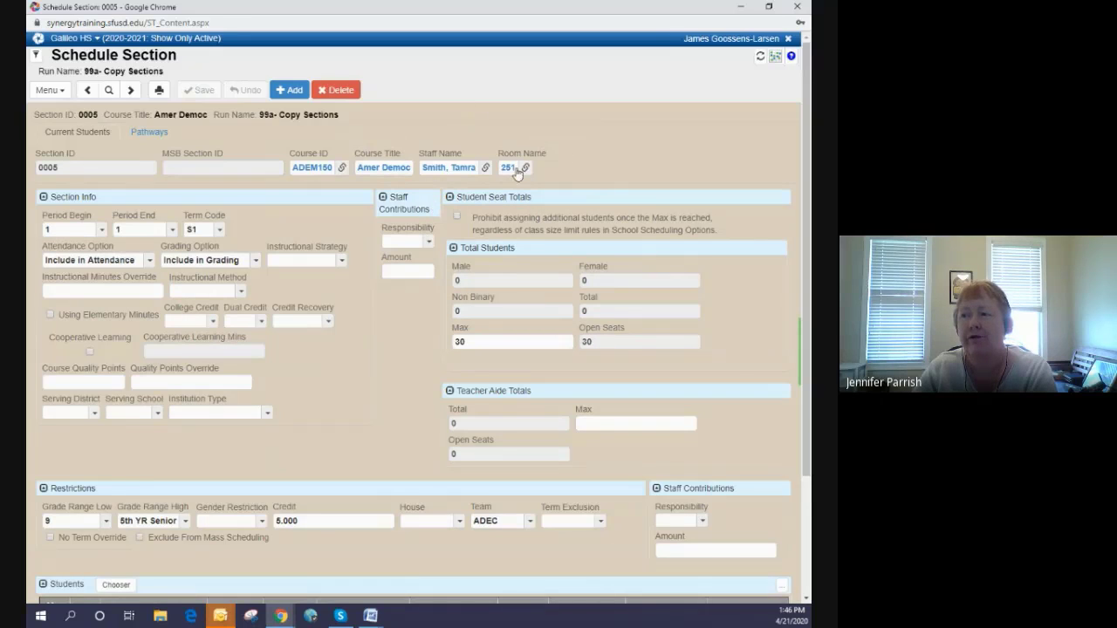
- Change the section's course ID to ADEM160 and save the record
click(344, 170)
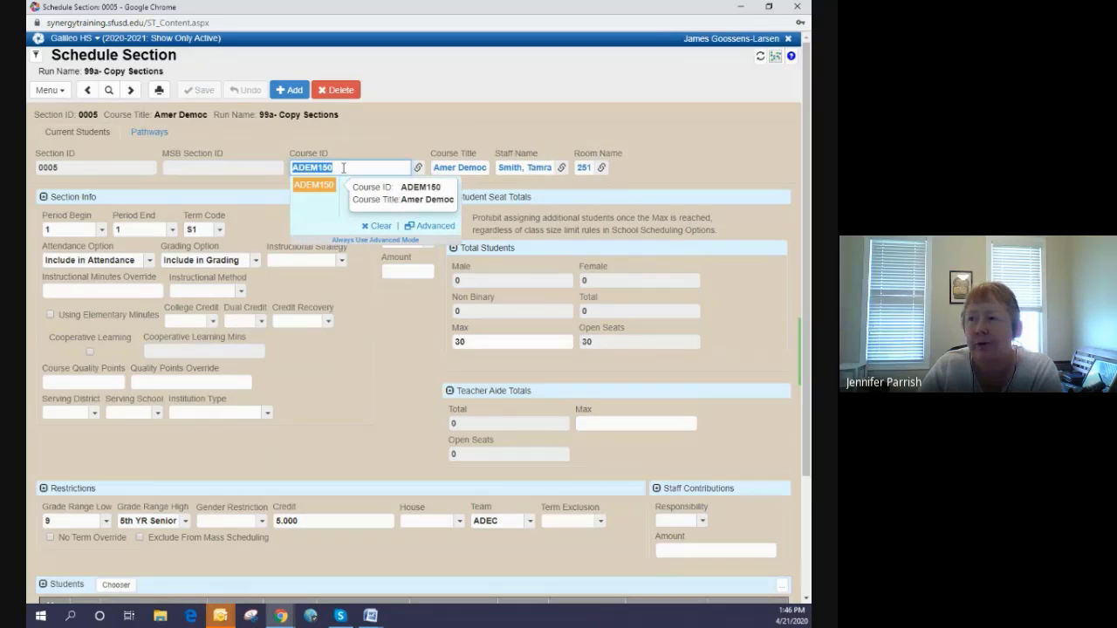
click(344, 168)
text(6)
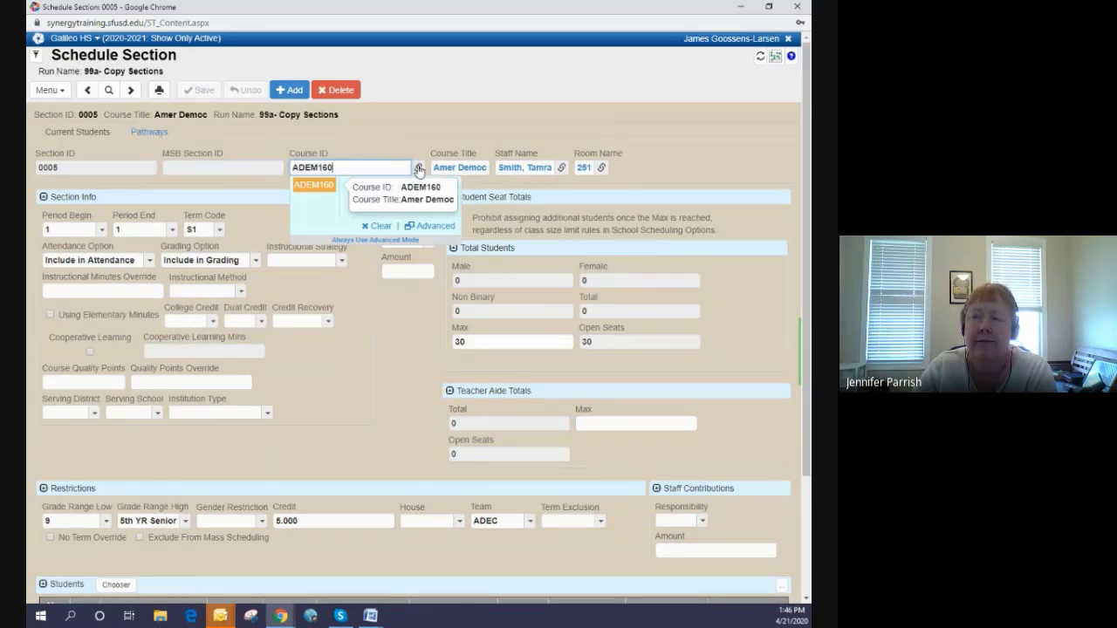
click(316, 187)
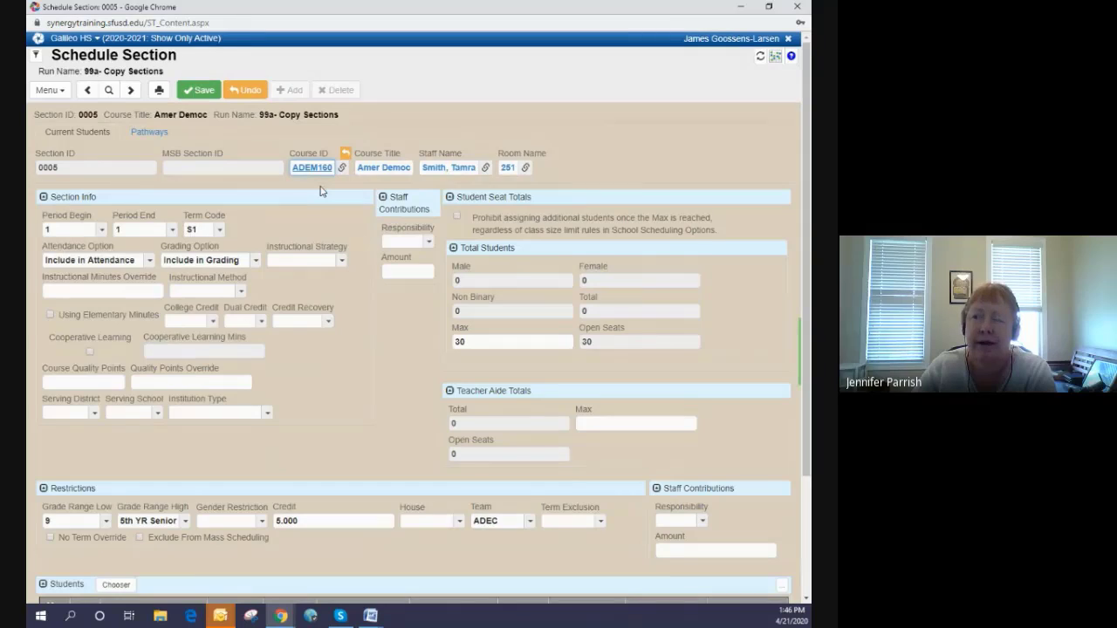
click(199, 92)
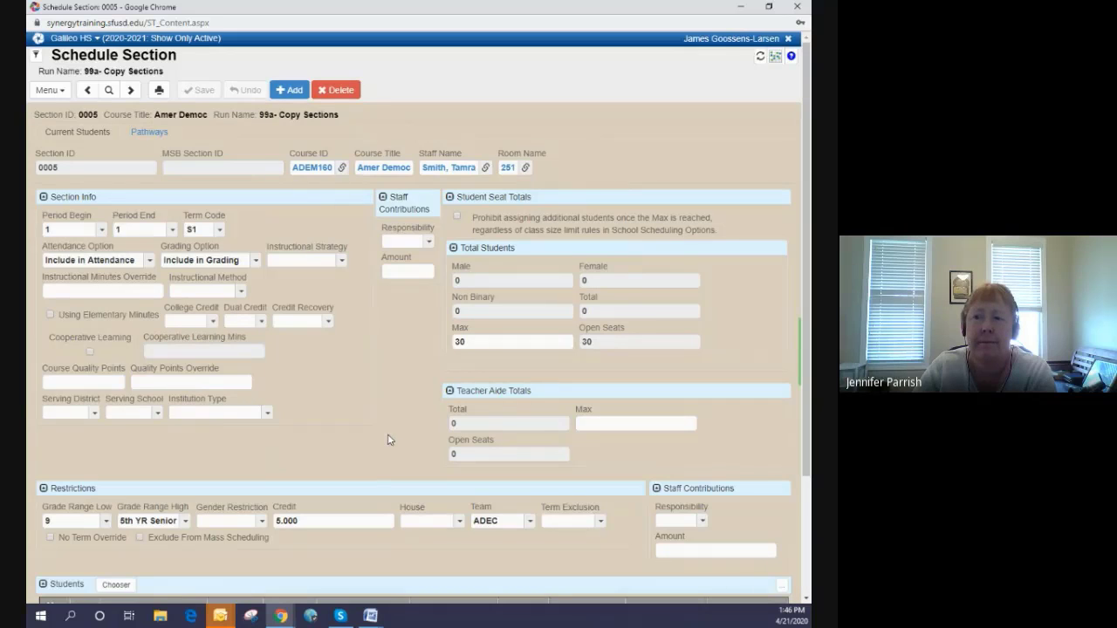
- Set the section's beginning and ending periods to 4 and its term code to S2, and save the record
click(79, 231)
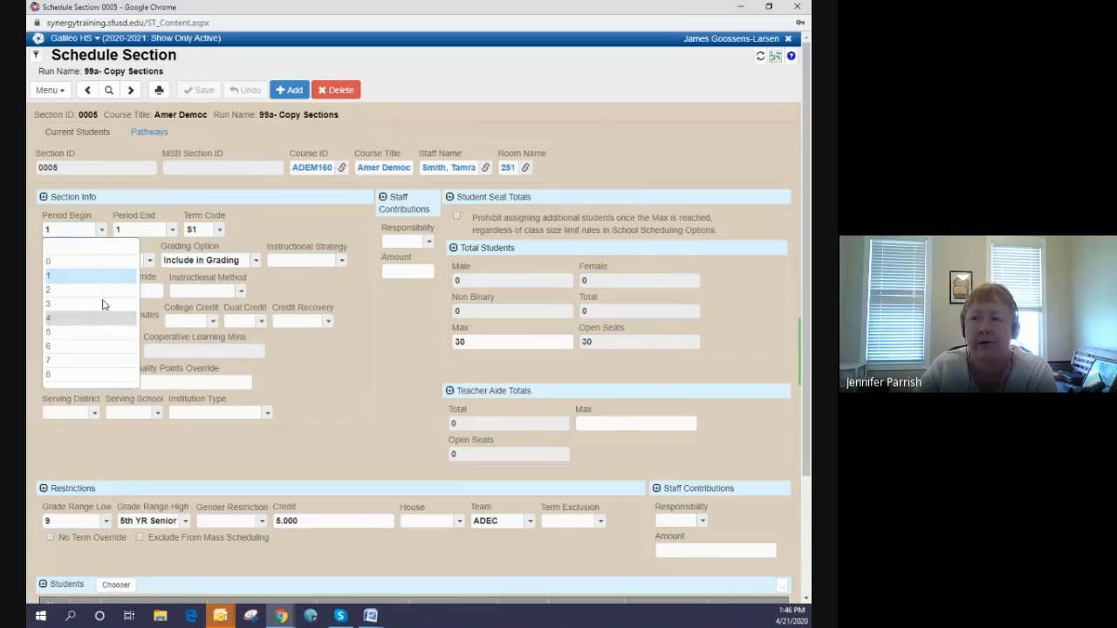
click(102, 316)
click(140, 230)
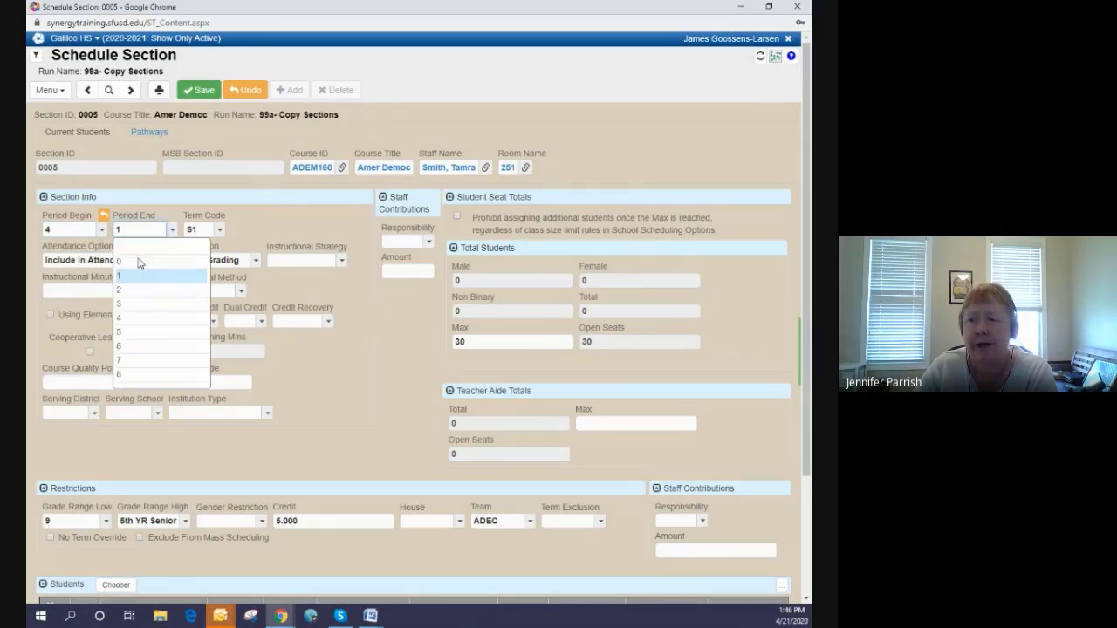
click(158, 322)
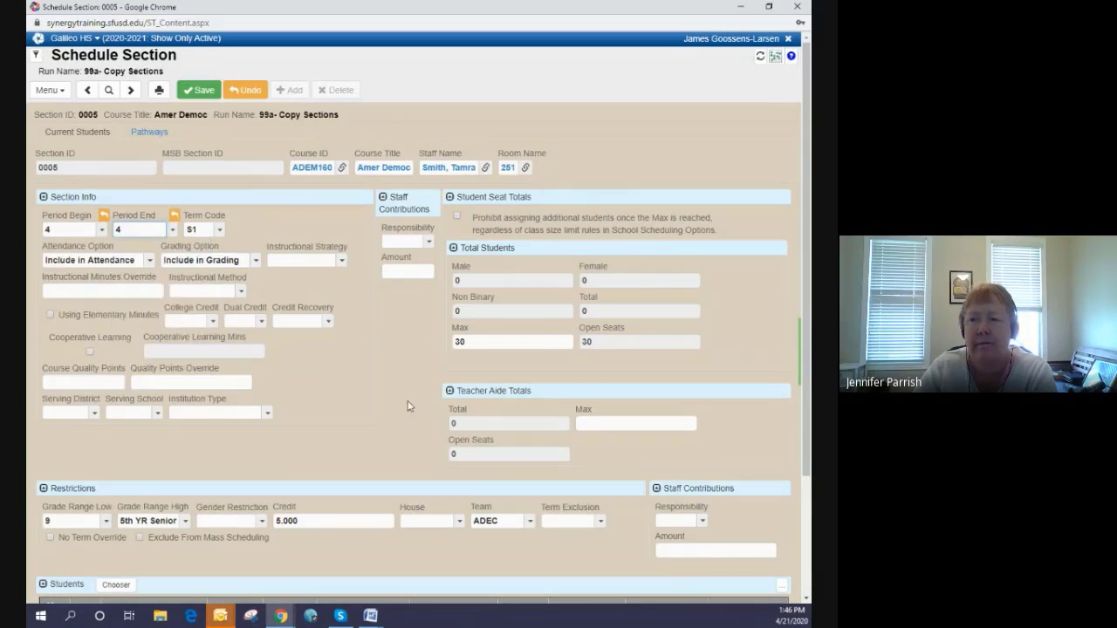
click(218, 231)
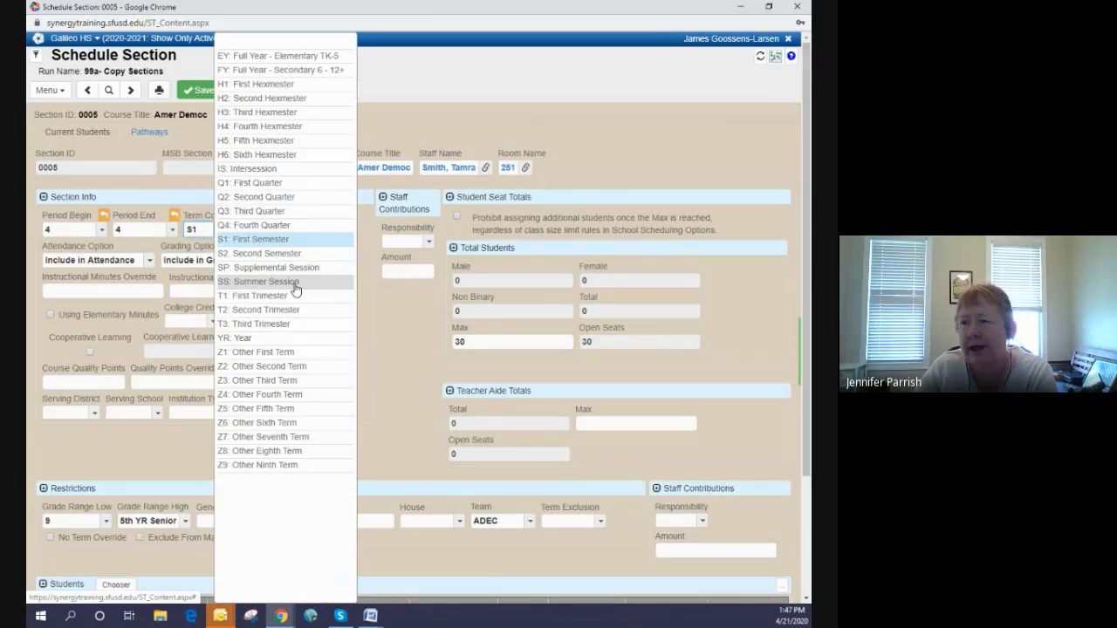
click(300, 254)
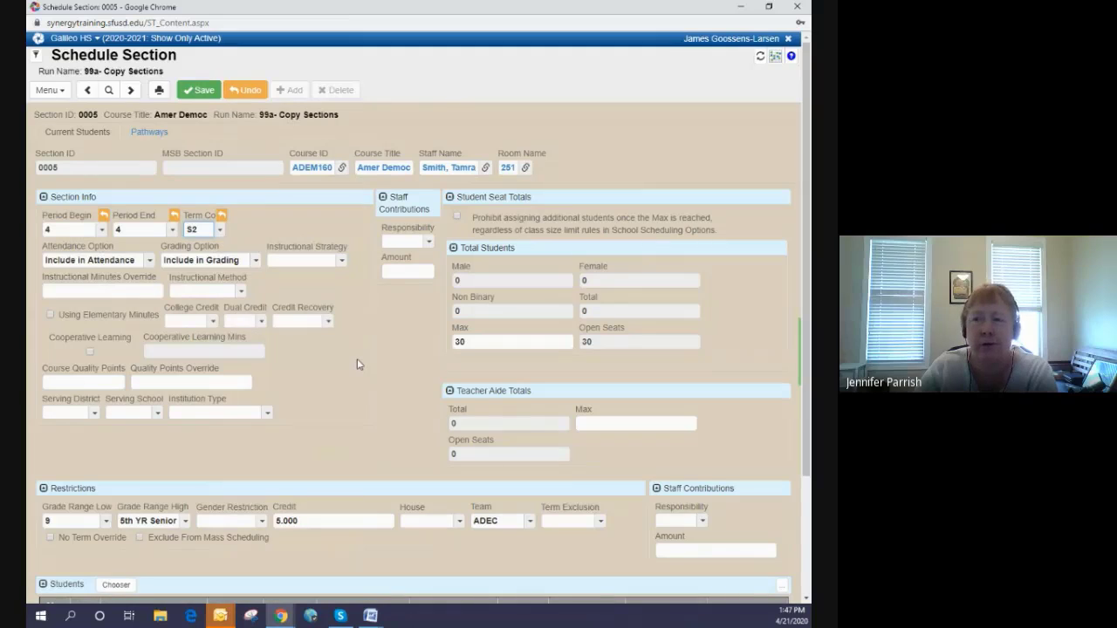
click(200, 90)
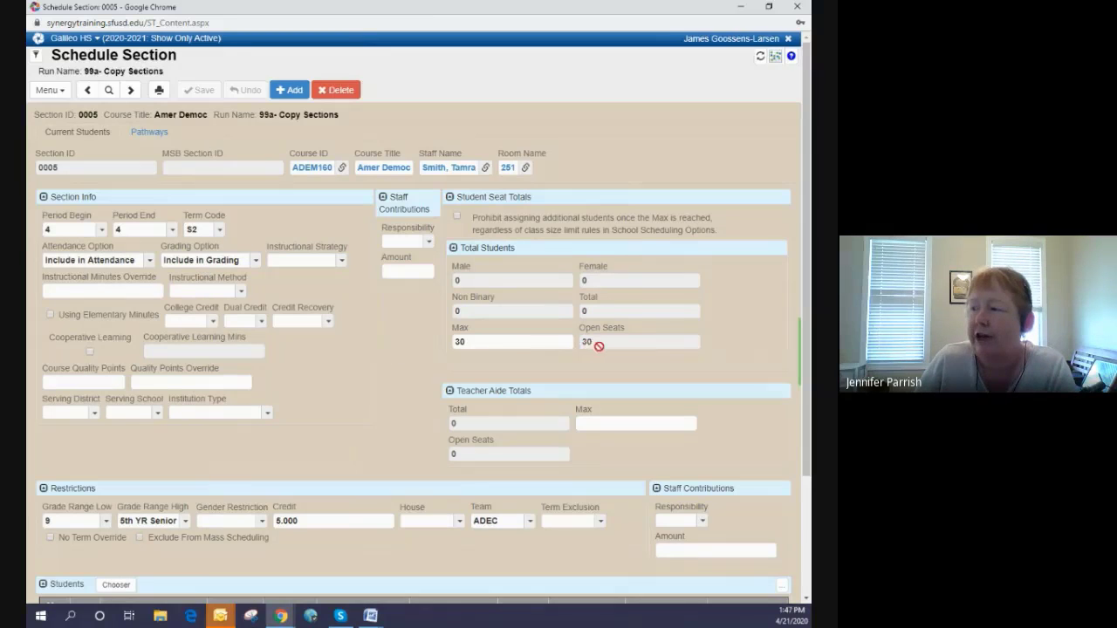
- Set the section's maximum total students to 25 and save the record
click(513, 343)
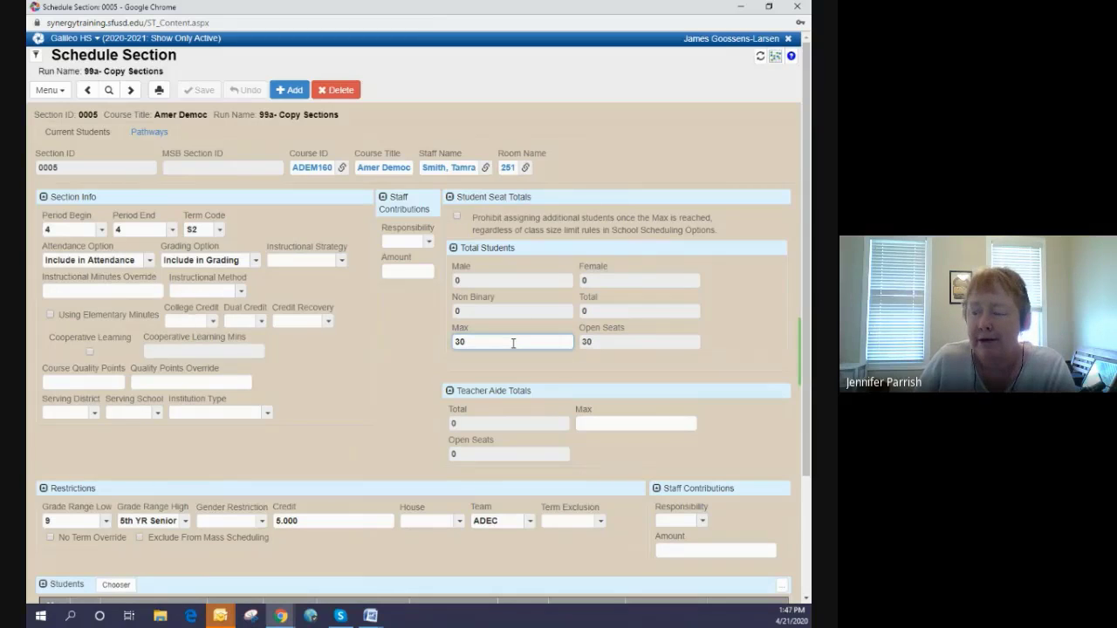
key(BackSpace)
key(BackSpace)
text(25)
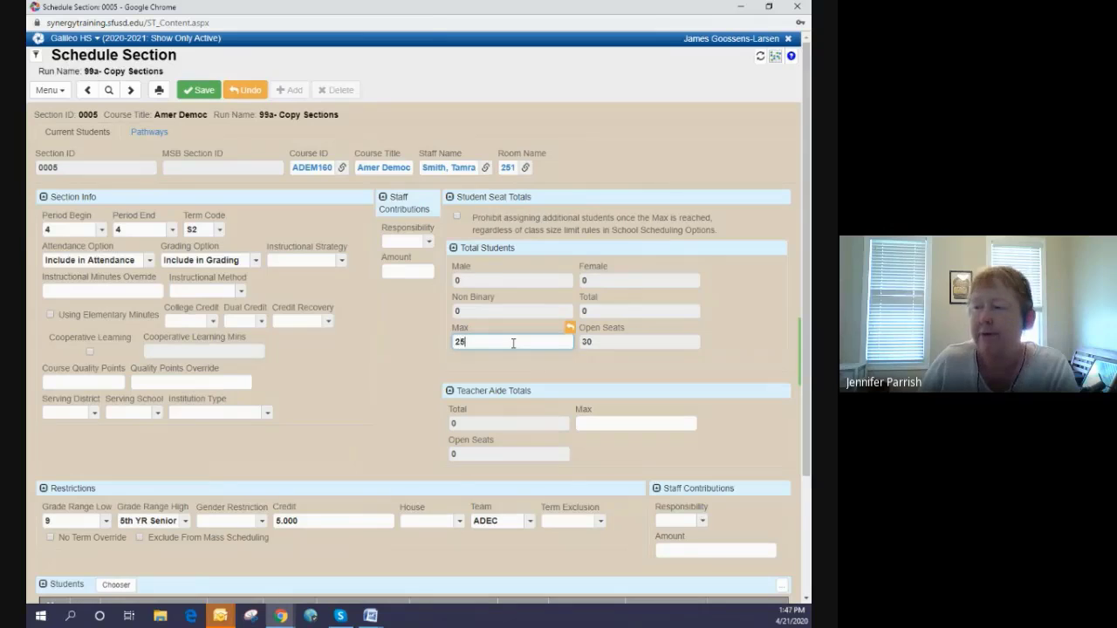
click(330, 401)
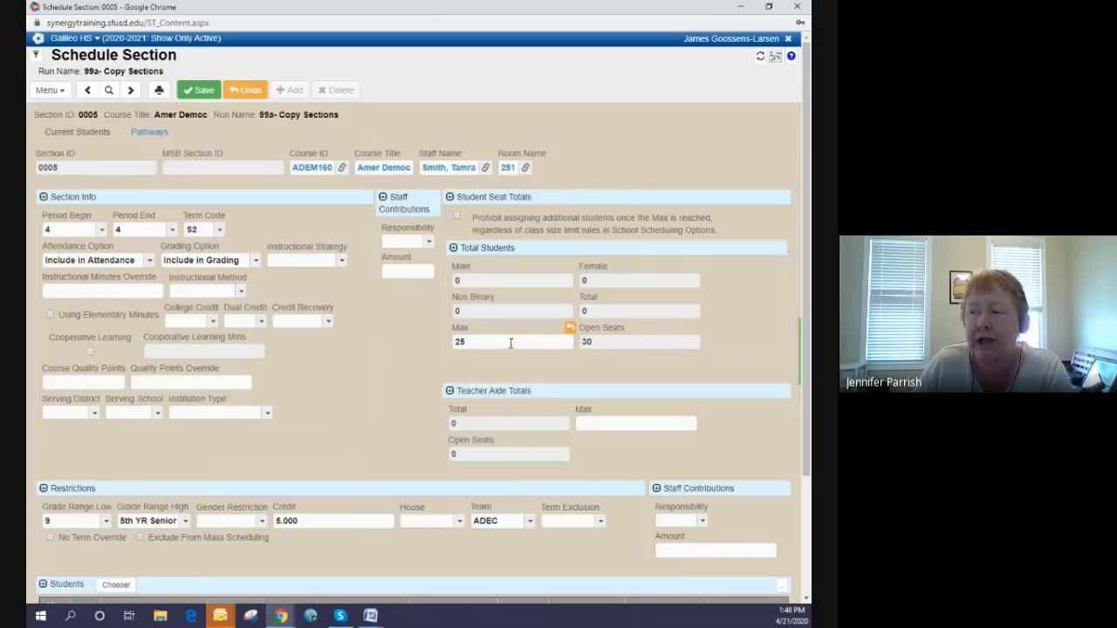
click(208, 93)
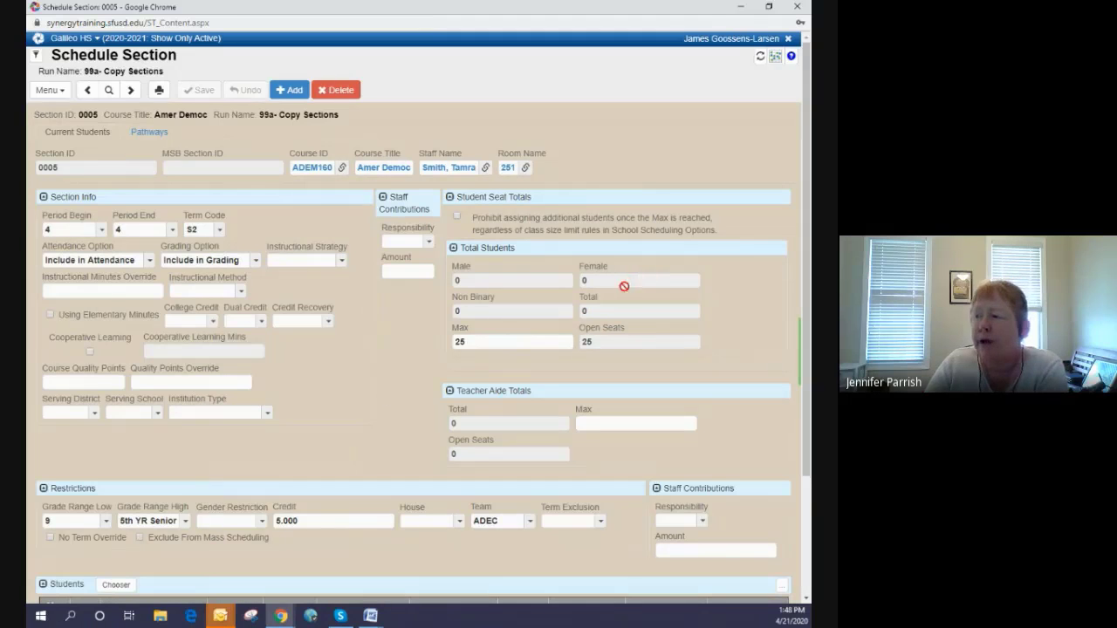
- Clear the ADEC team from the section's restrictions and save the record
scroll(357, 337, down, 2)
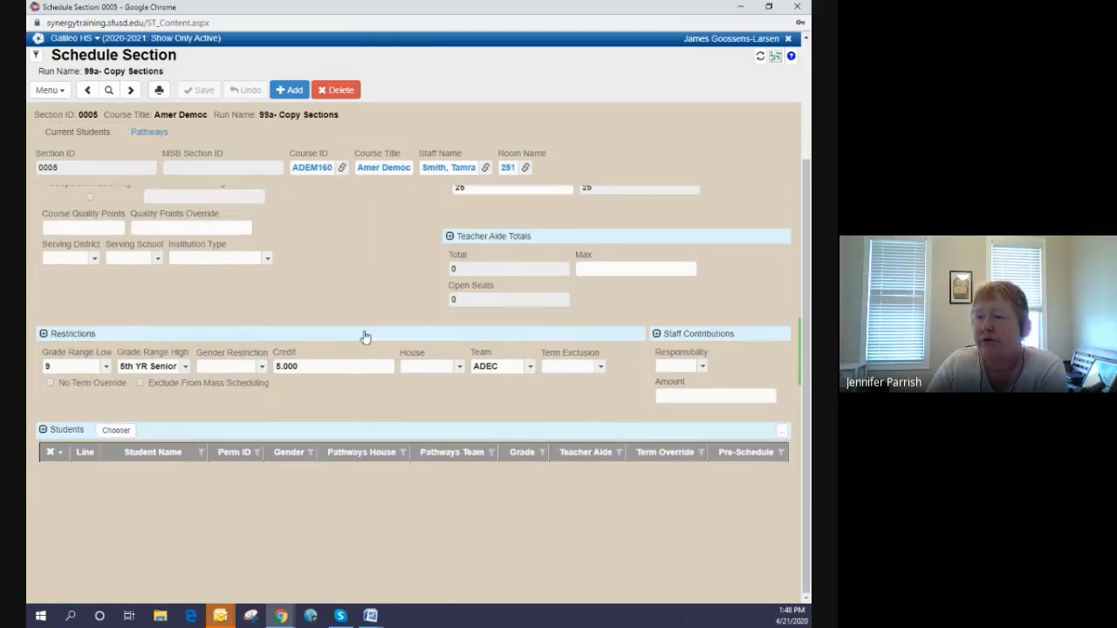
scroll(373, 336, up, 1)
scroll(376, 336, down, 1)
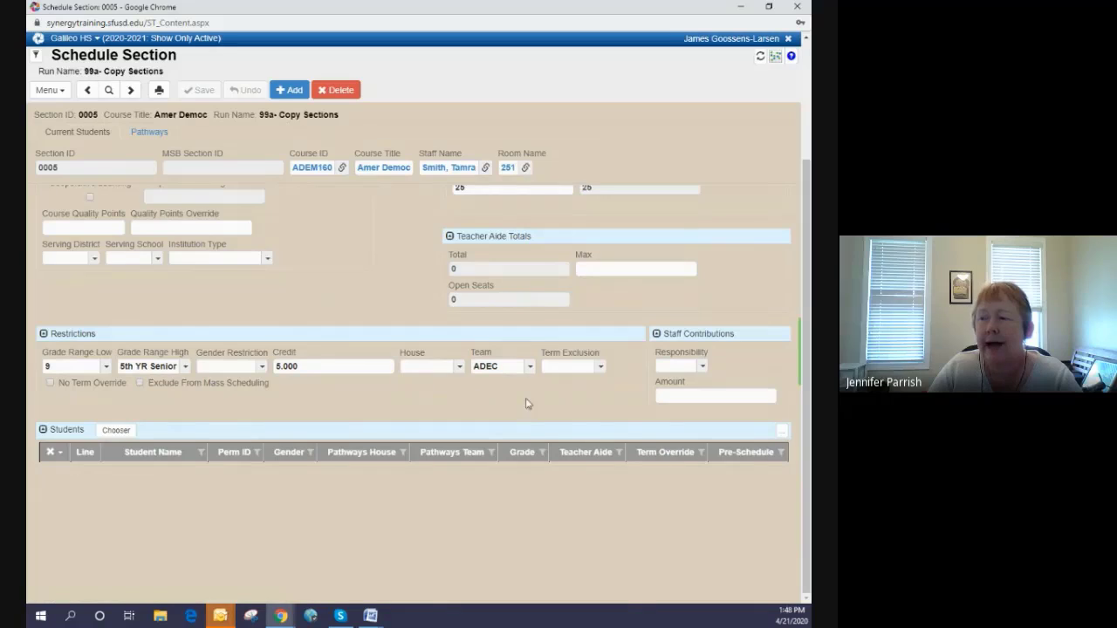
click(499, 368)
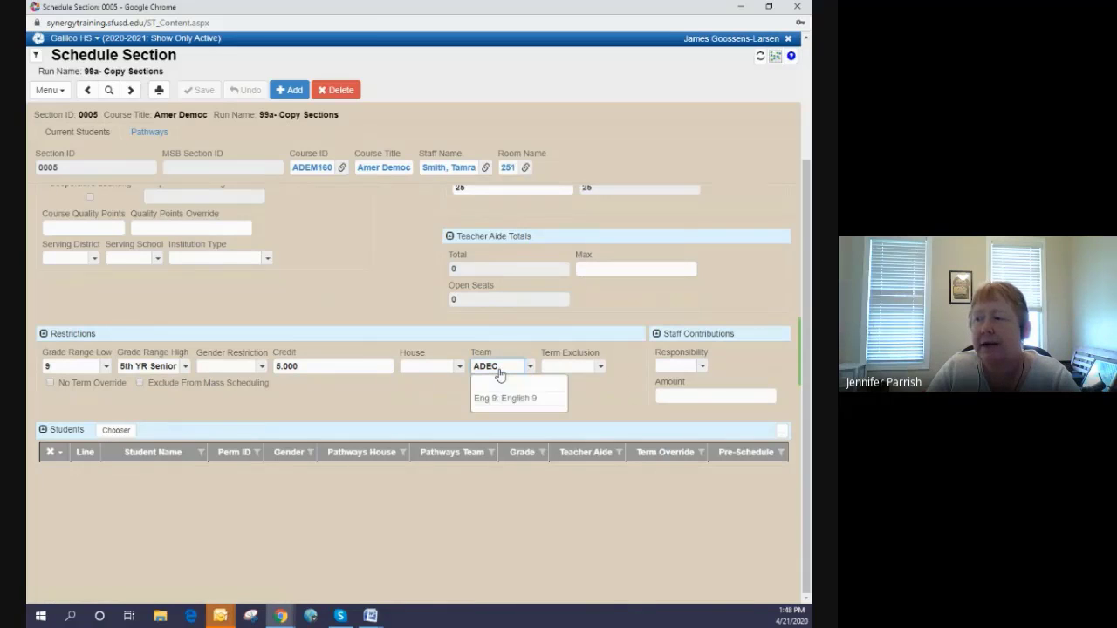
click(501, 387)
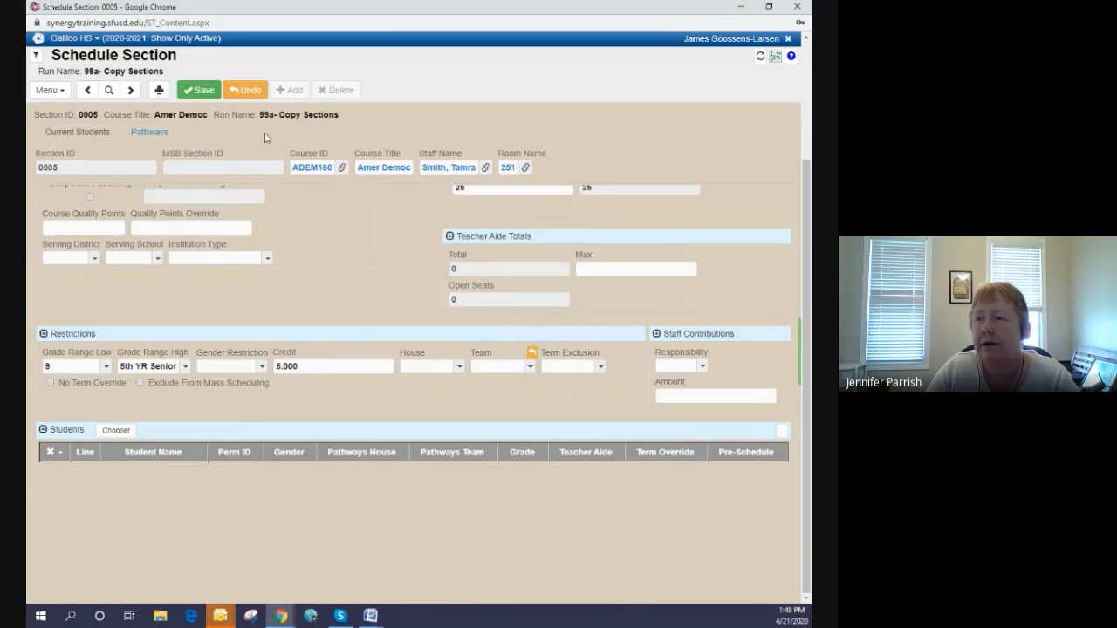
click(199, 90)
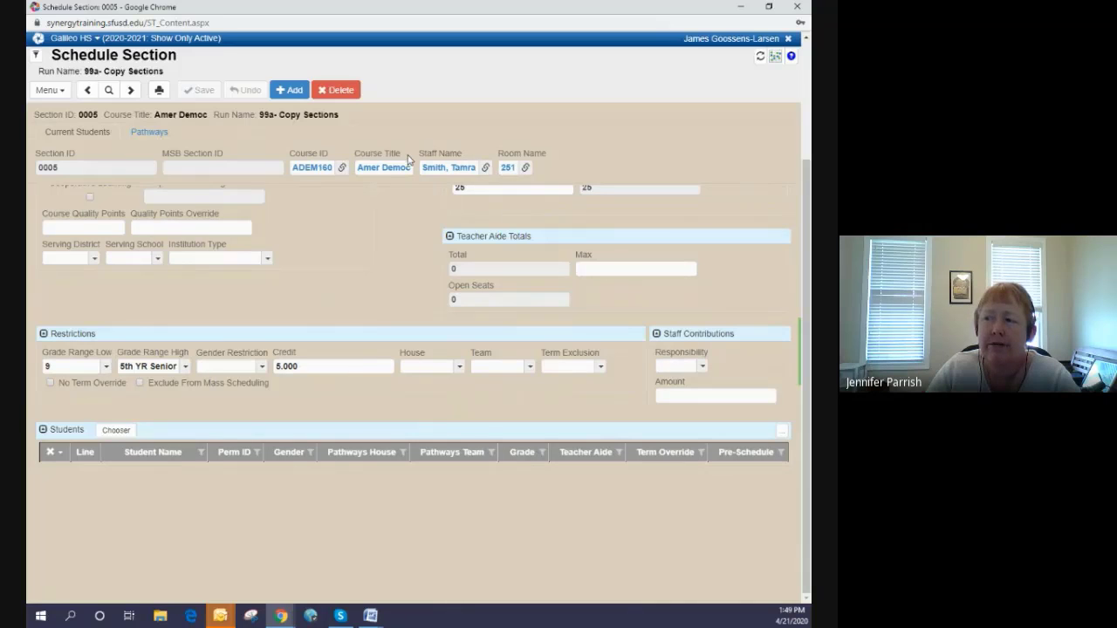
- Restrict the section to House A (Blue House) and the Eng 9 (English 9) team
click(431, 374)
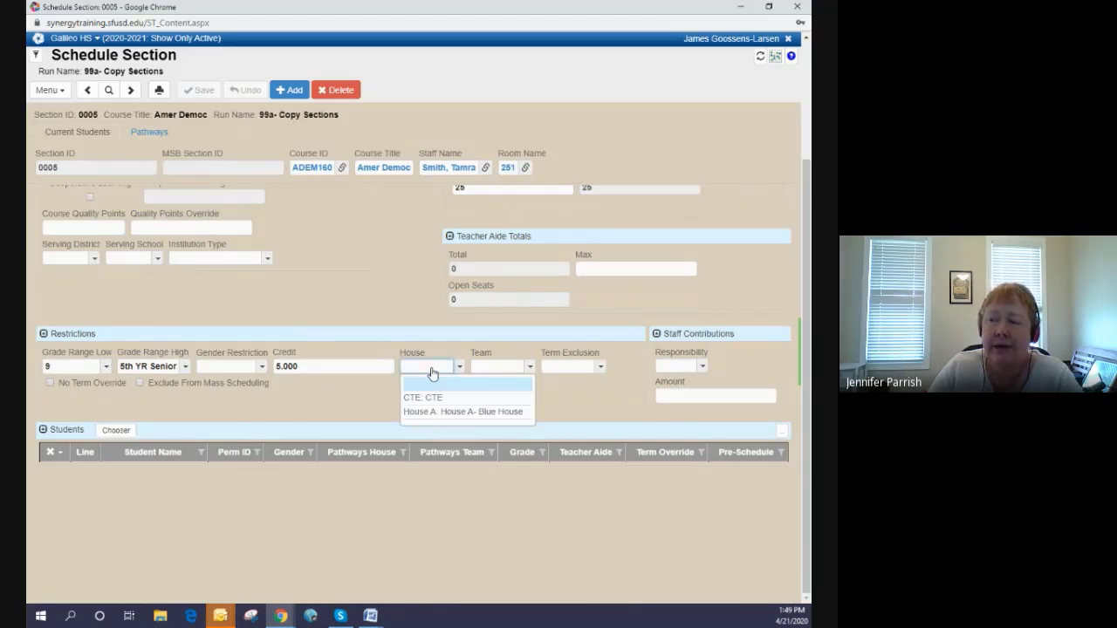
click(440, 414)
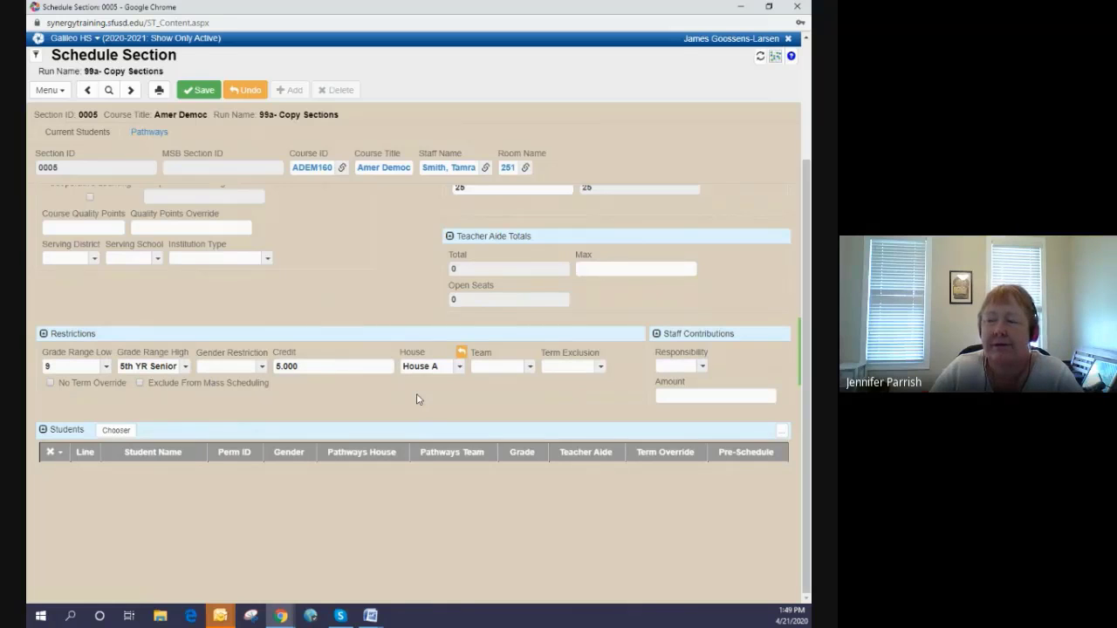
click(507, 370)
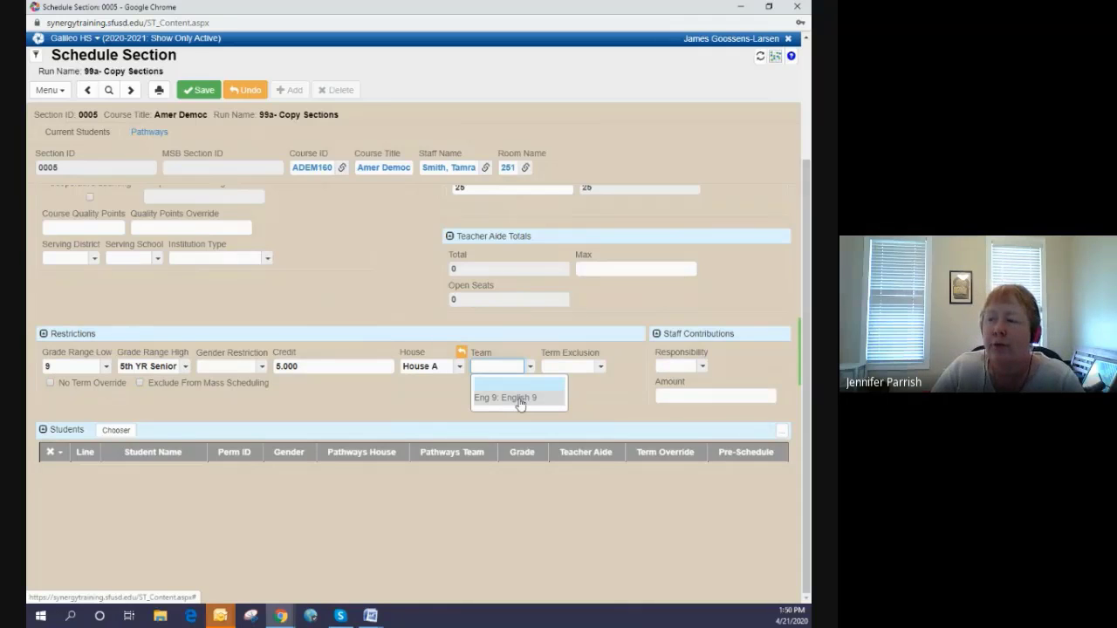
click(520, 399)
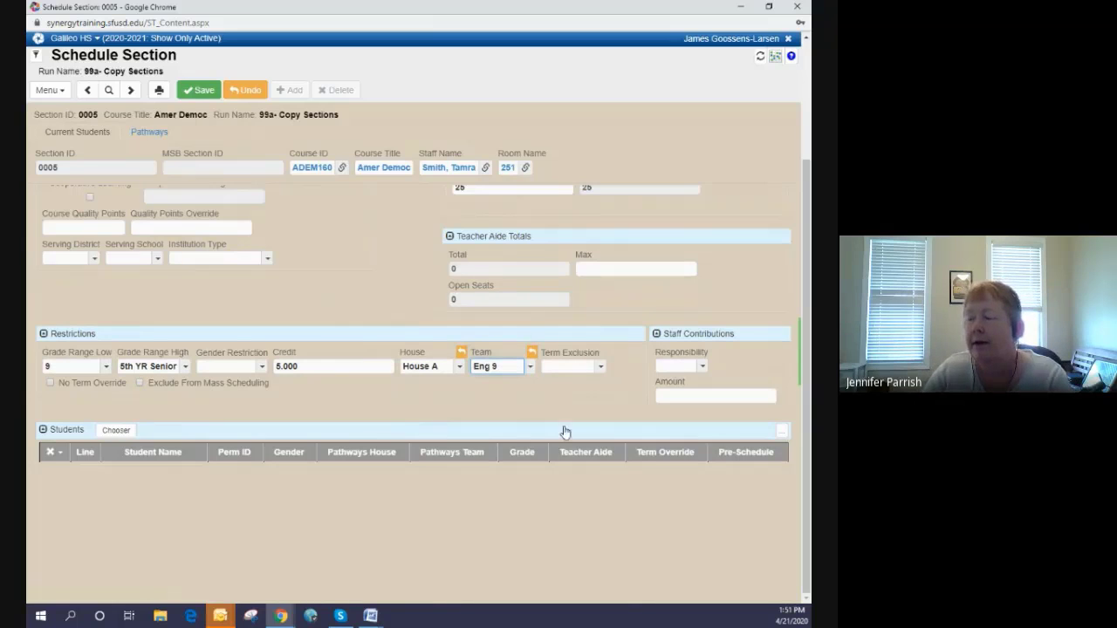
- Clear the team and the house from section 0005's restrictions
click(523, 368)
click(506, 384)
click(439, 366)
click(432, 386)
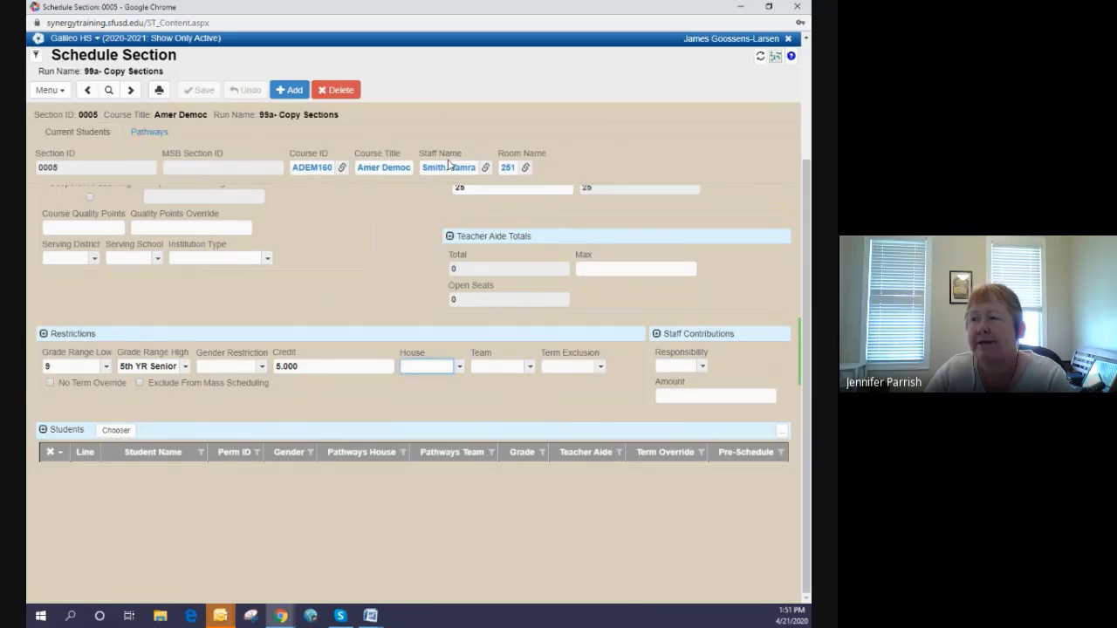
- Set section 0005's term exclusion to Govt/Econ and save the record
click(587, 367)
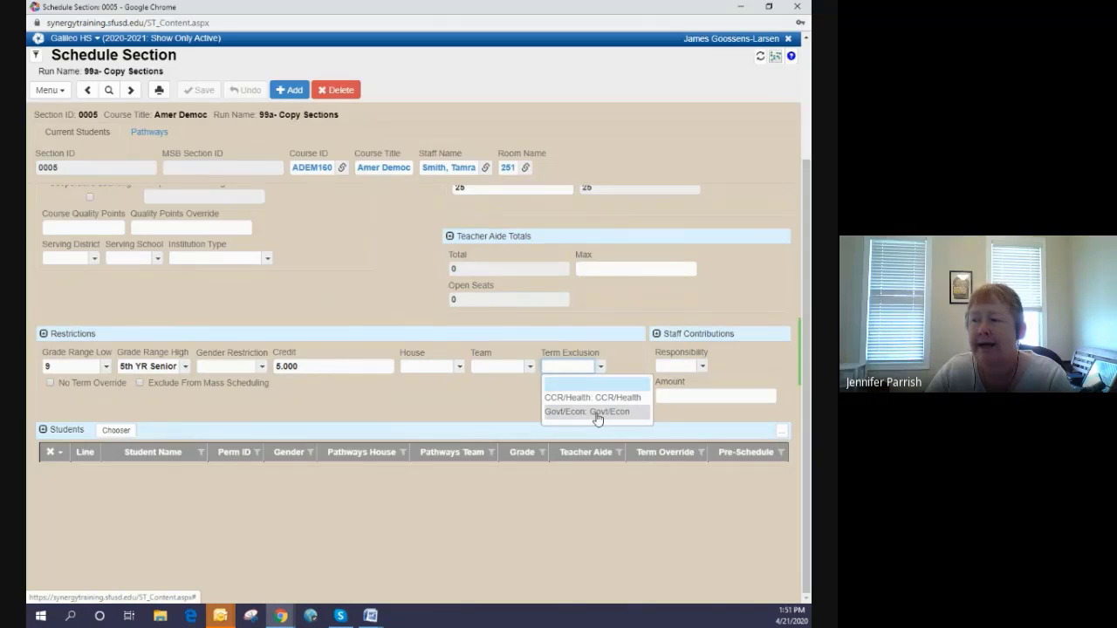
click(594, 413)
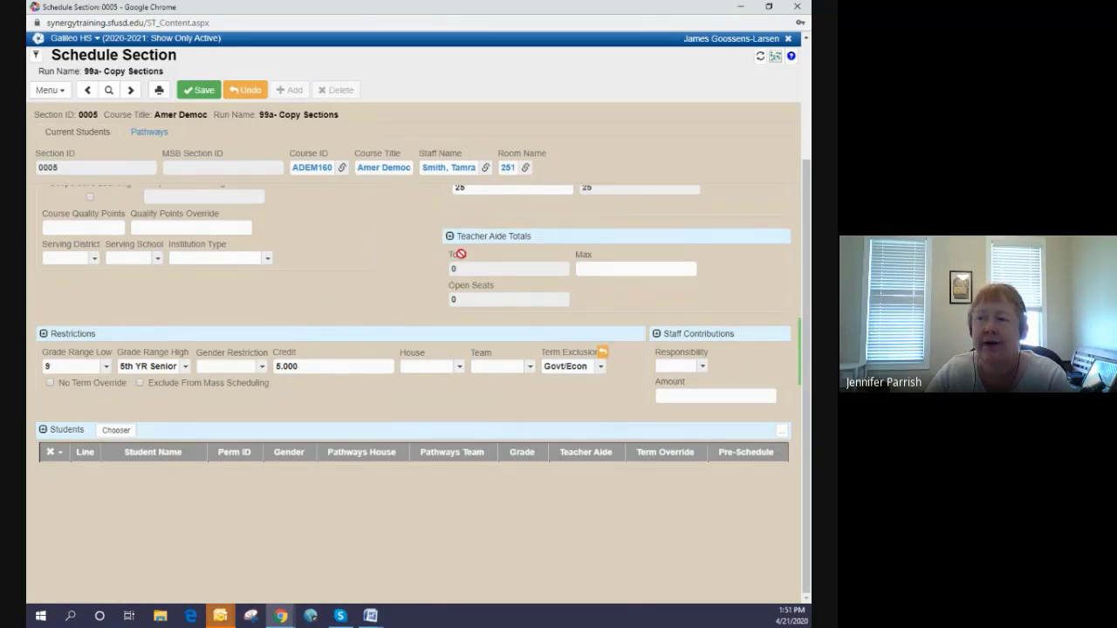
click(199, 90)
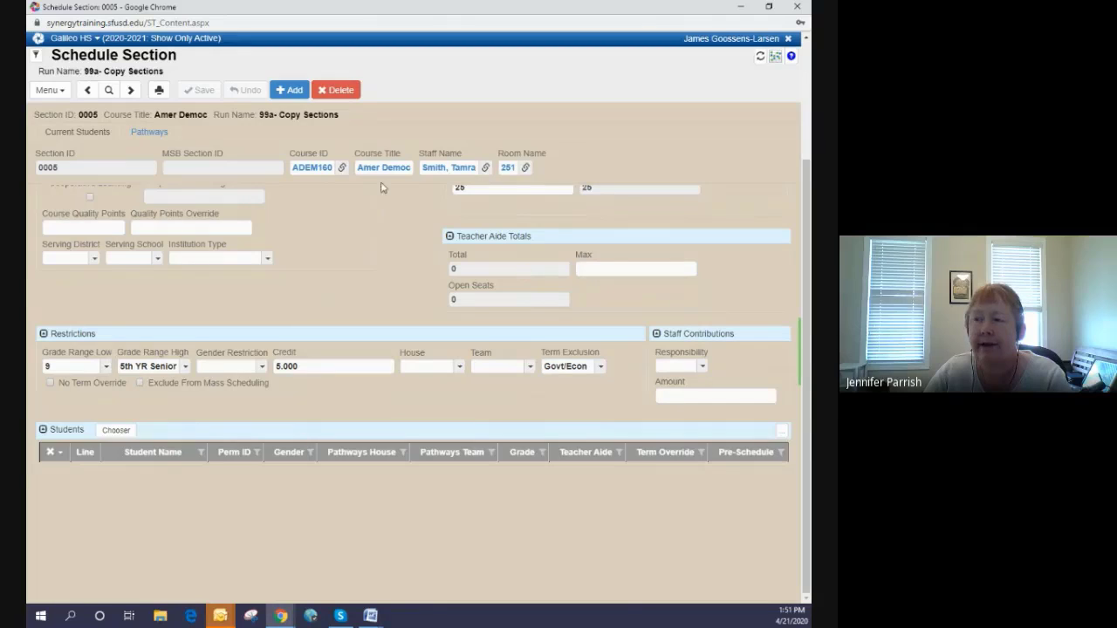
- Go to the next section, 0006, set its term exclusion to Govt/Econ and save the record
click(132, 92)
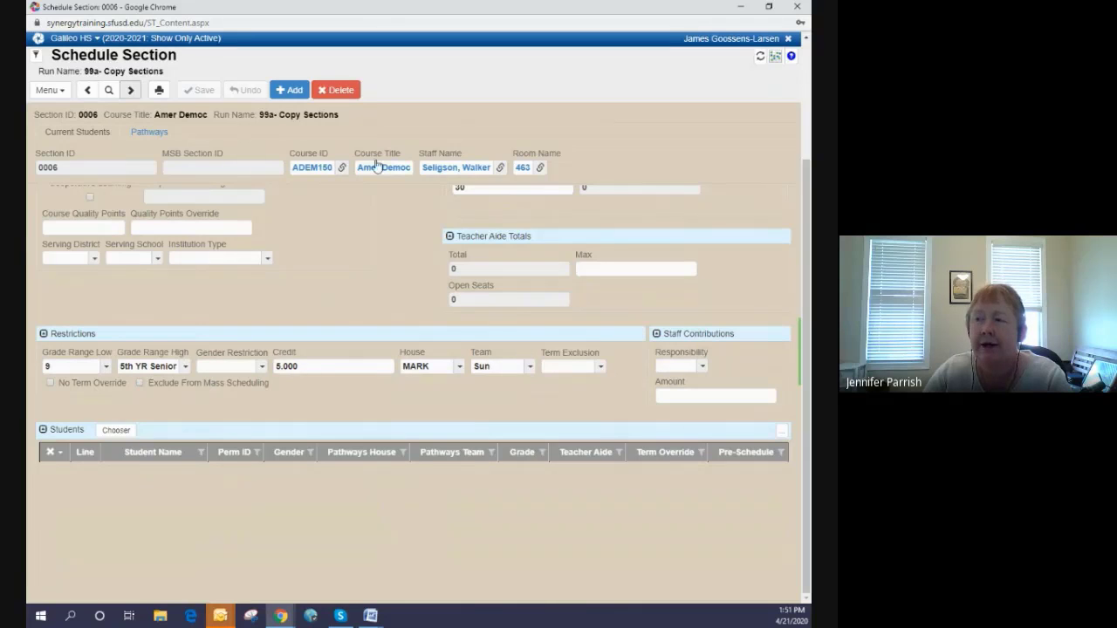
click(599, 366)
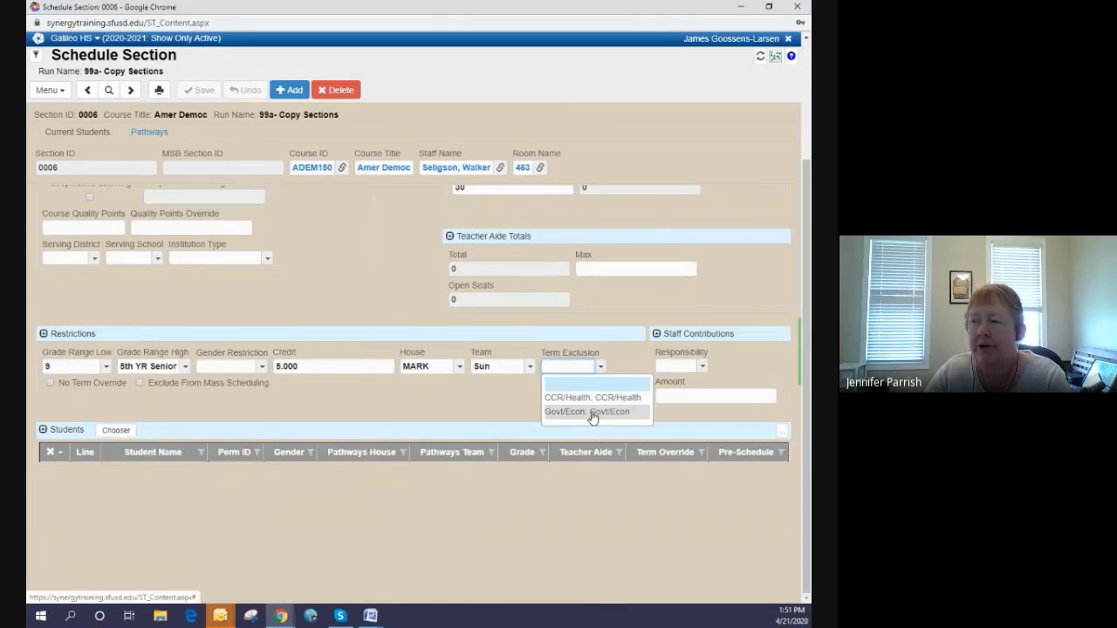
click(593, 412)
click(203, 95)
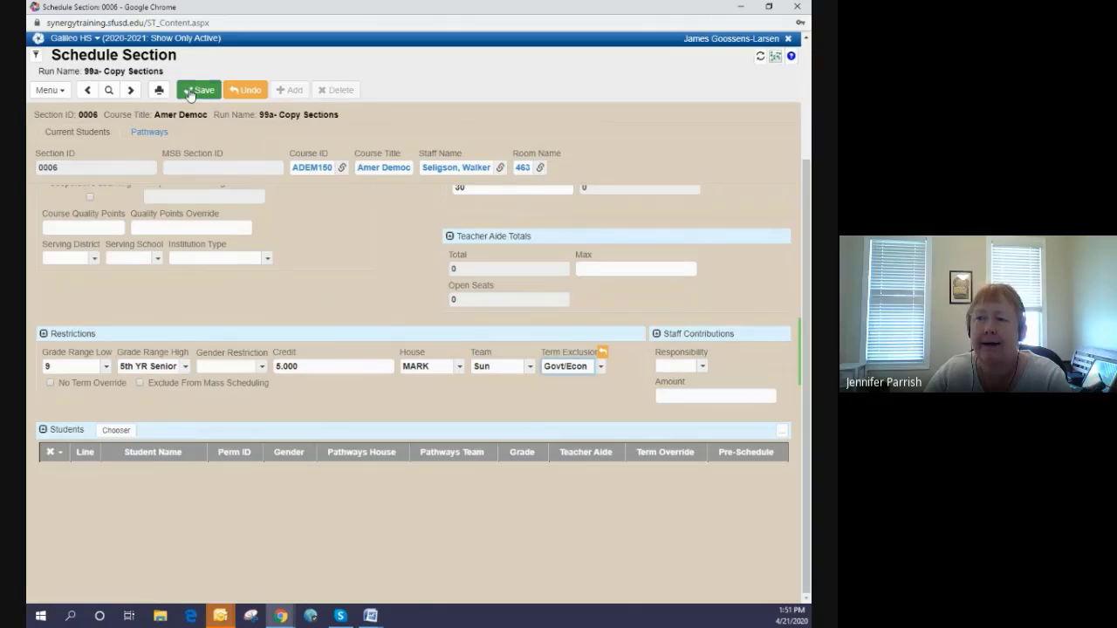
- Clear the MARK house and the Sun team from section 0006's restrictions and save the record
click(438, 374)
click(436, 384)
click(505, 366)
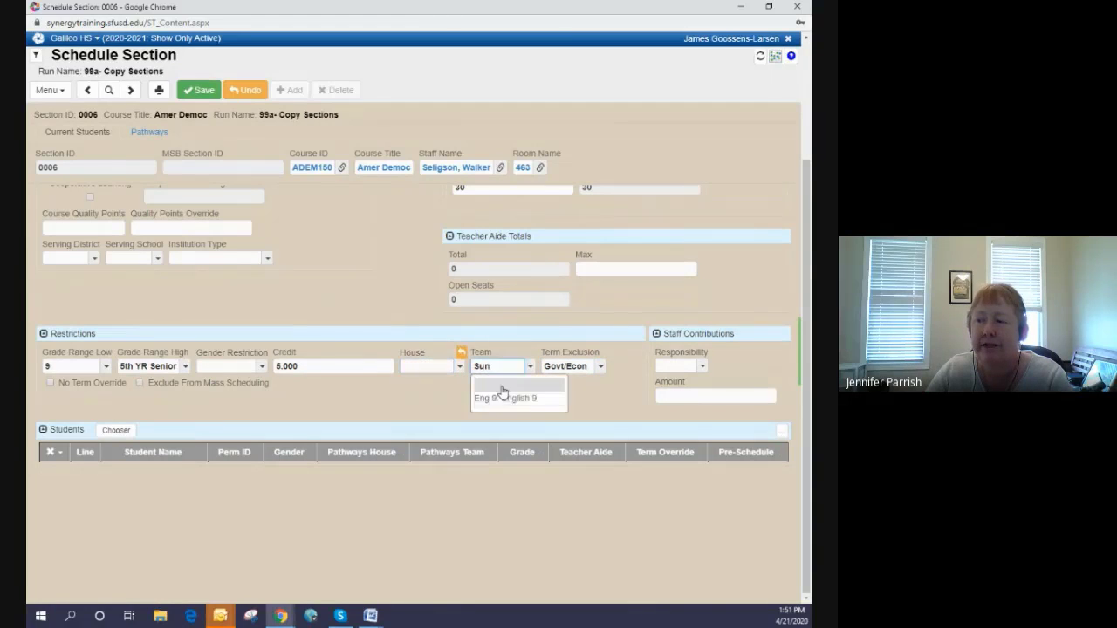
click(502, 388)
click(201, 90)
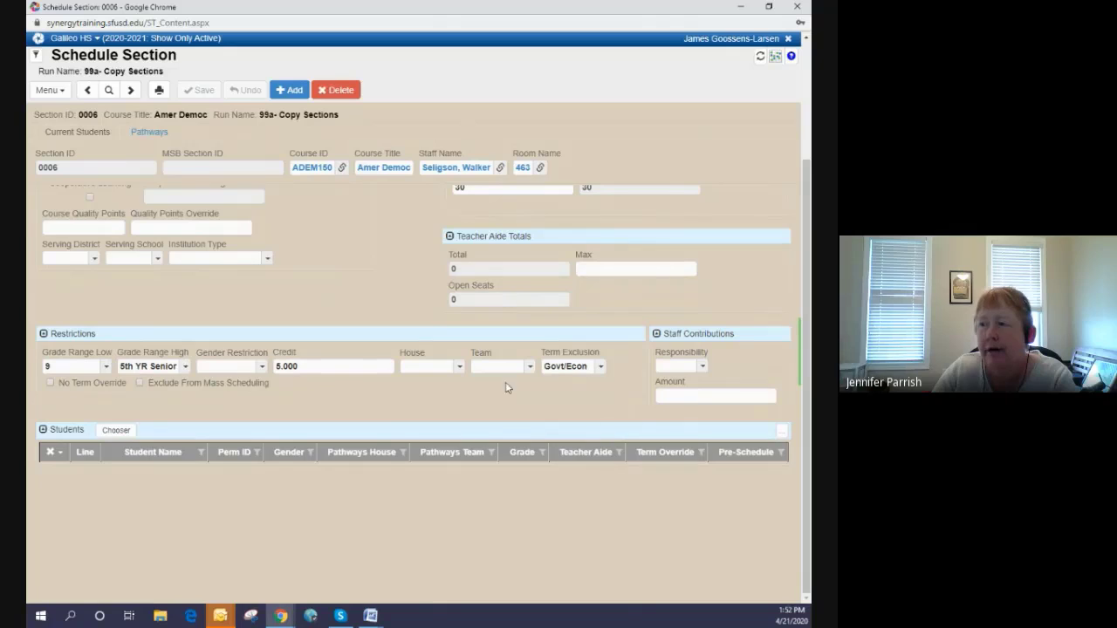
- Set section 0006's pathway house option and pathway team option to Include, save, and return to its current students view
click(85, 133)
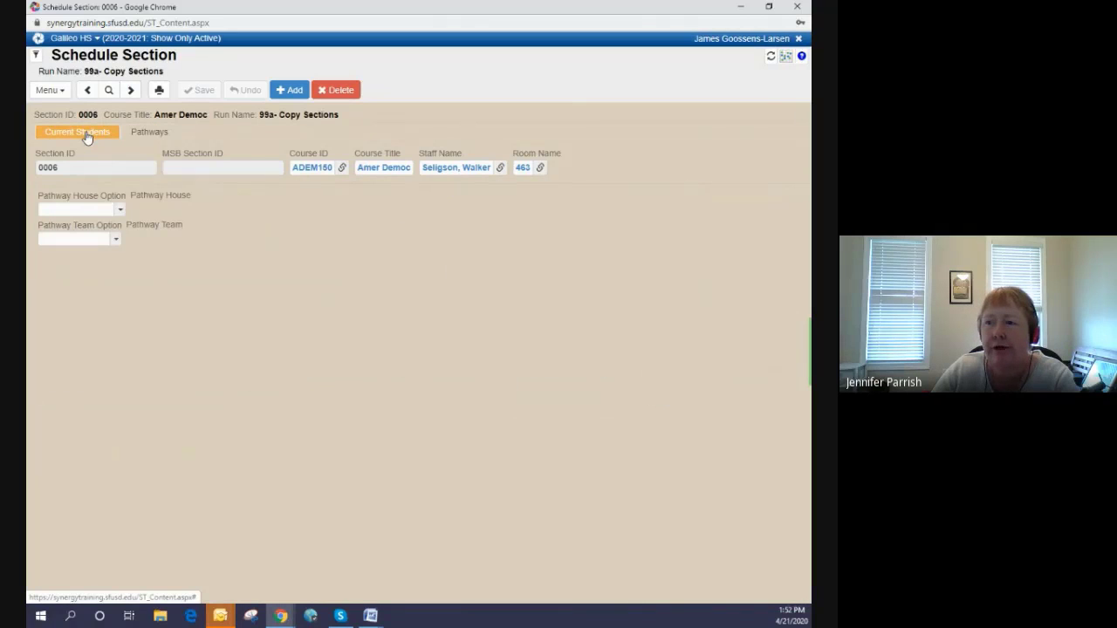
click(96, 211)
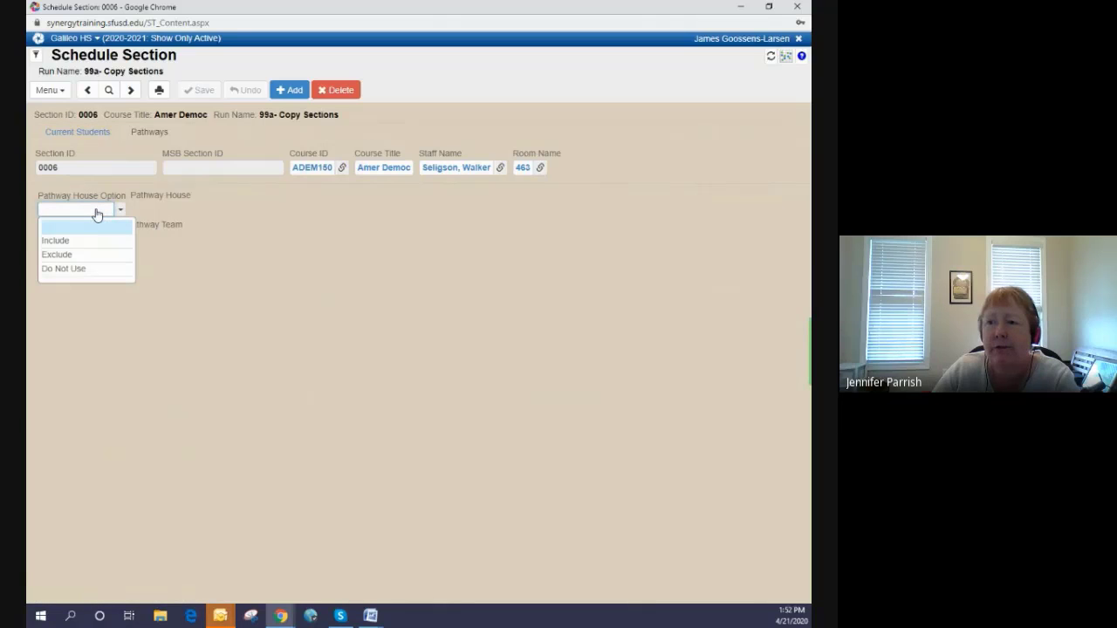
click(96, 212)
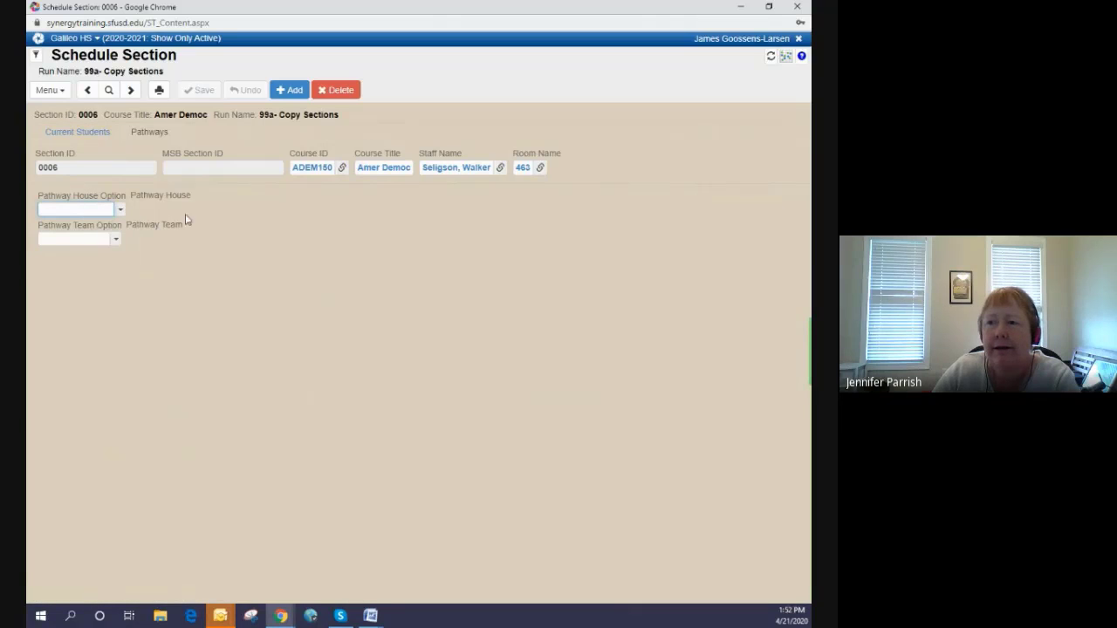
click(86, 211)
click(92, 241)
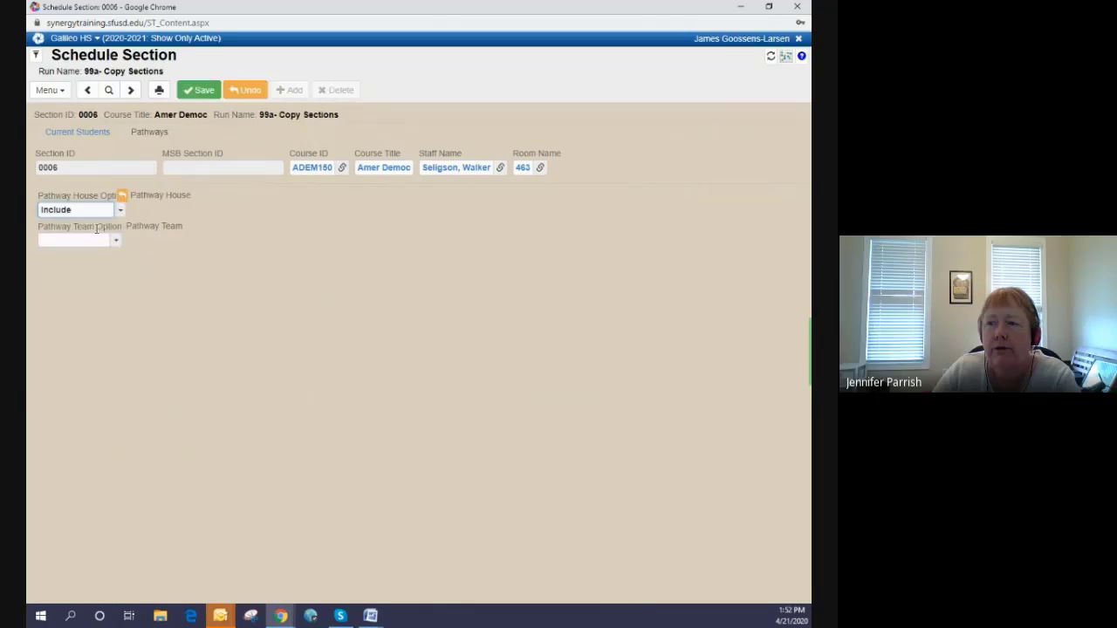
click(94, 239)
click(91, 271)
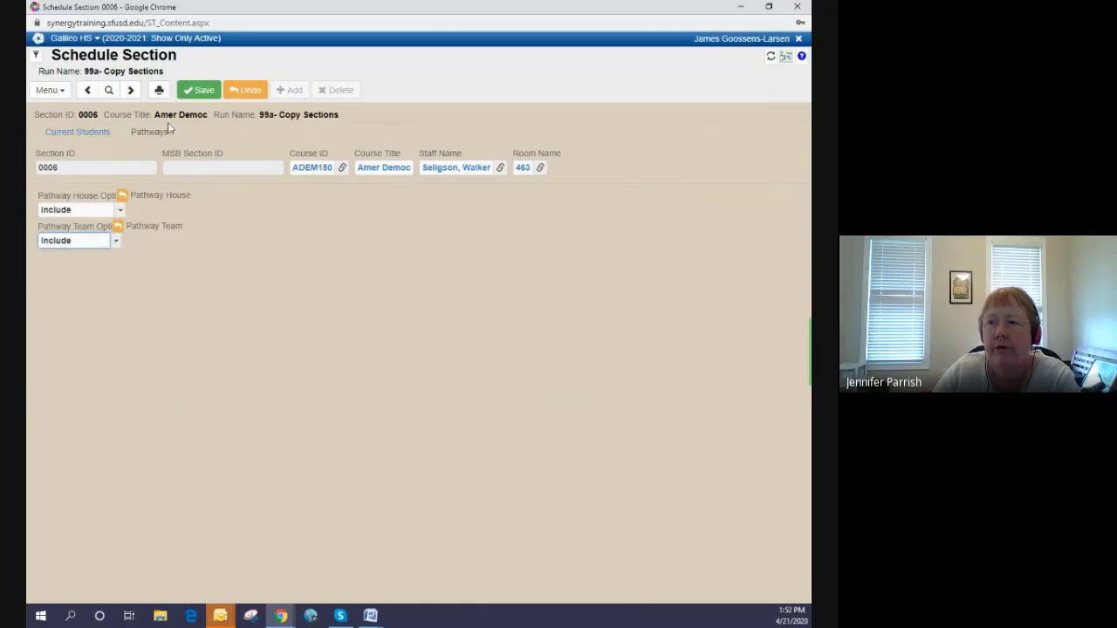
click(202, 91)
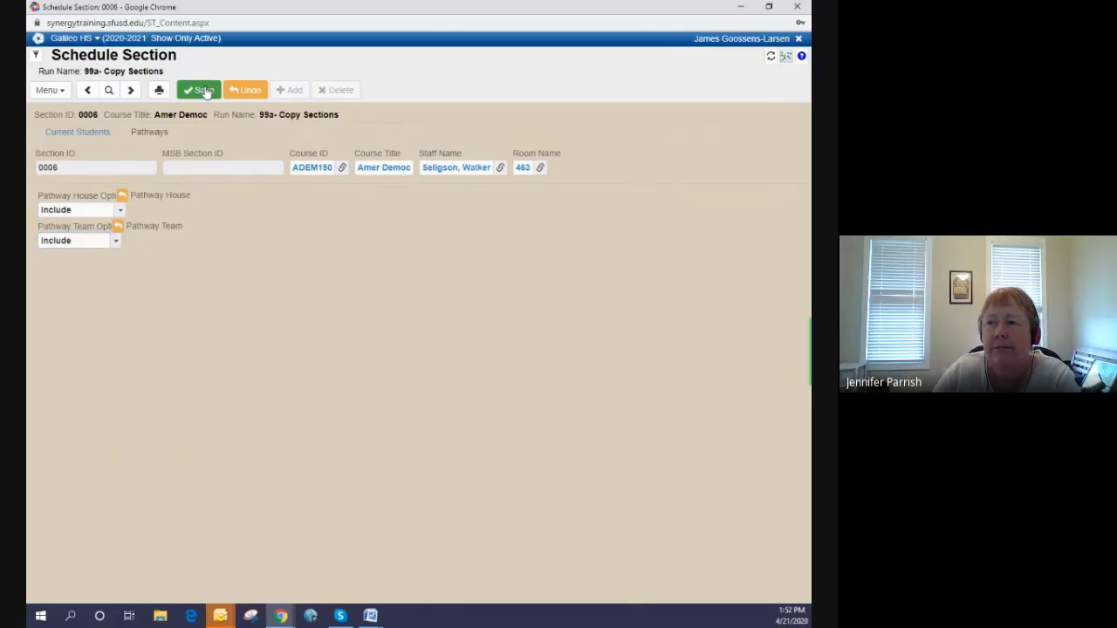
click(80, 135)
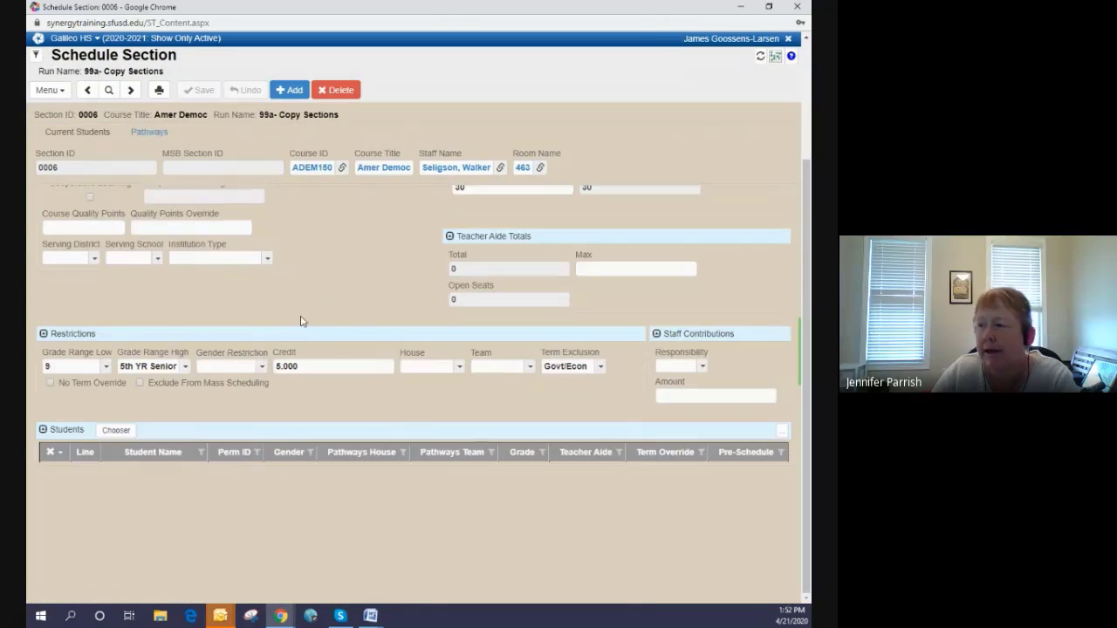